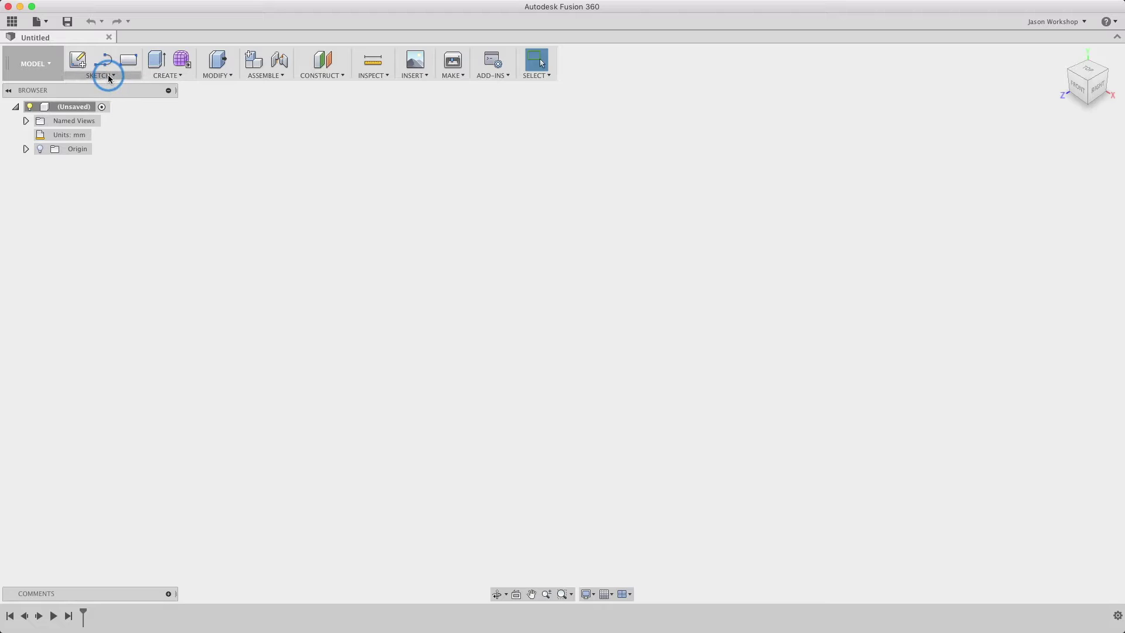
Step: Draw a 40 × 40 mm center rectangle at the origin on the ground plane and select its profile
left_click(109, 77)
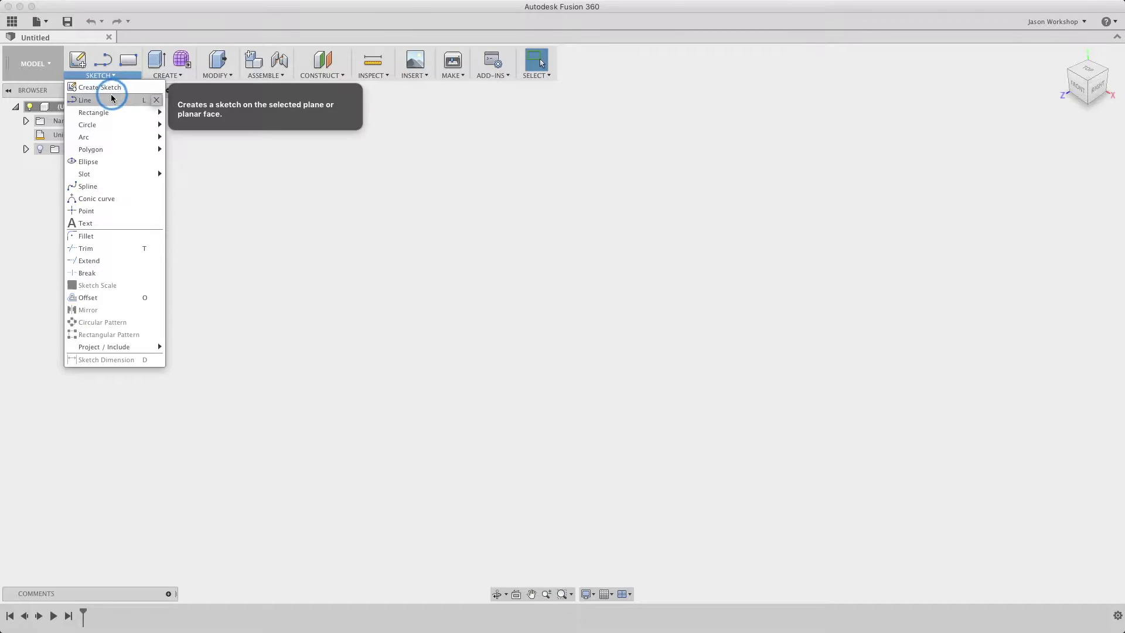
mouse_move(93, 112)
left_click(201, 140)
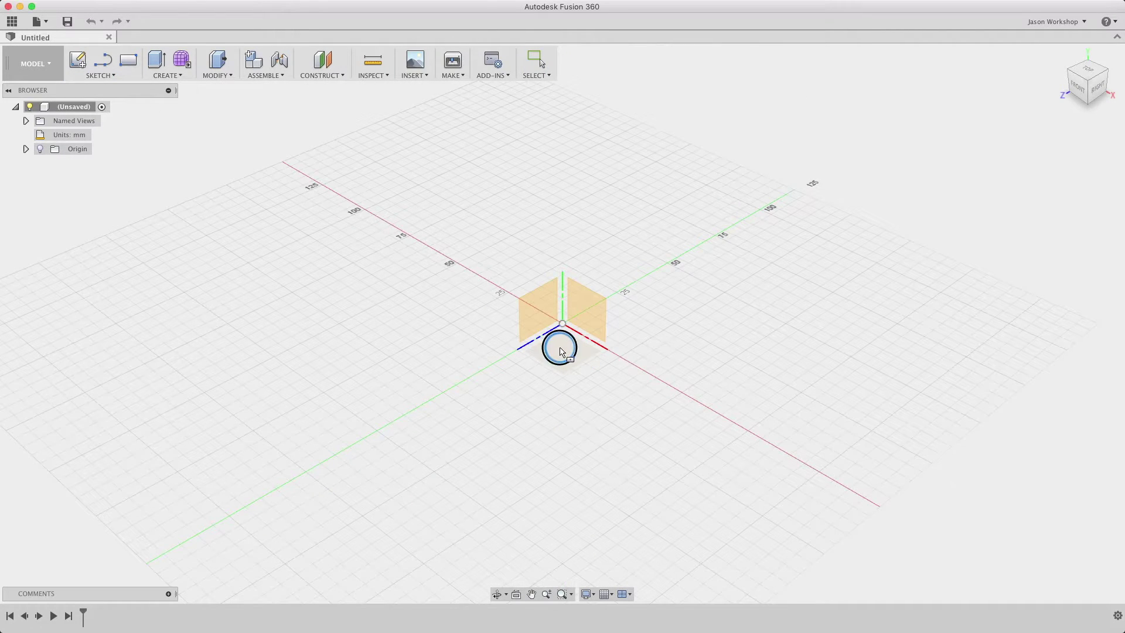
left_click(559, 350)
left_click(535, 292)
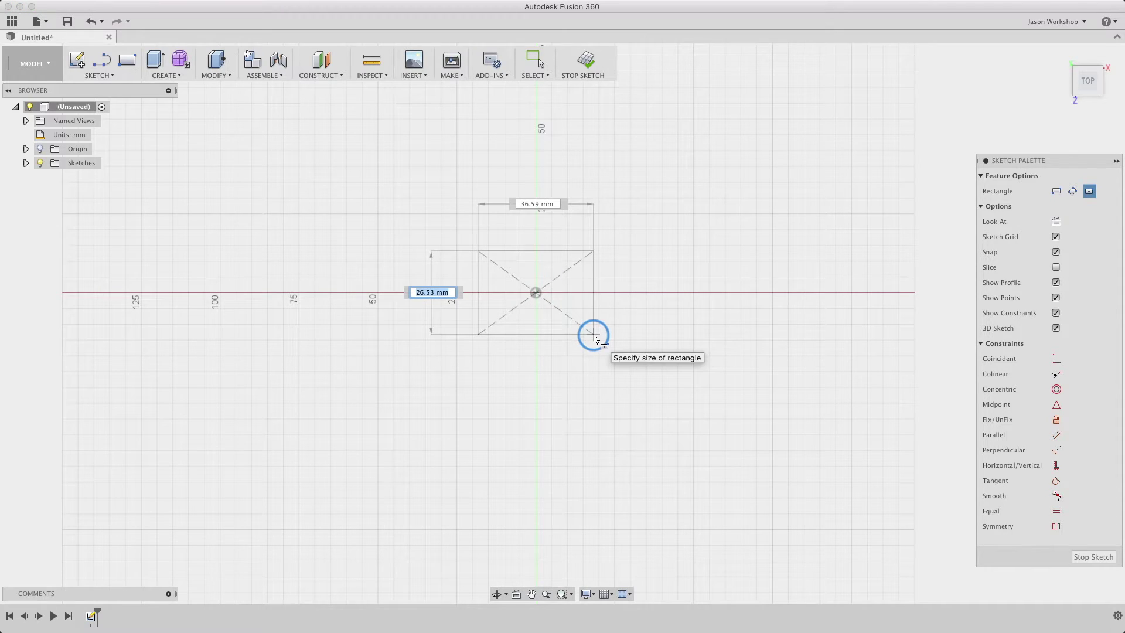
key("Tab")
type("0")
key("Return")
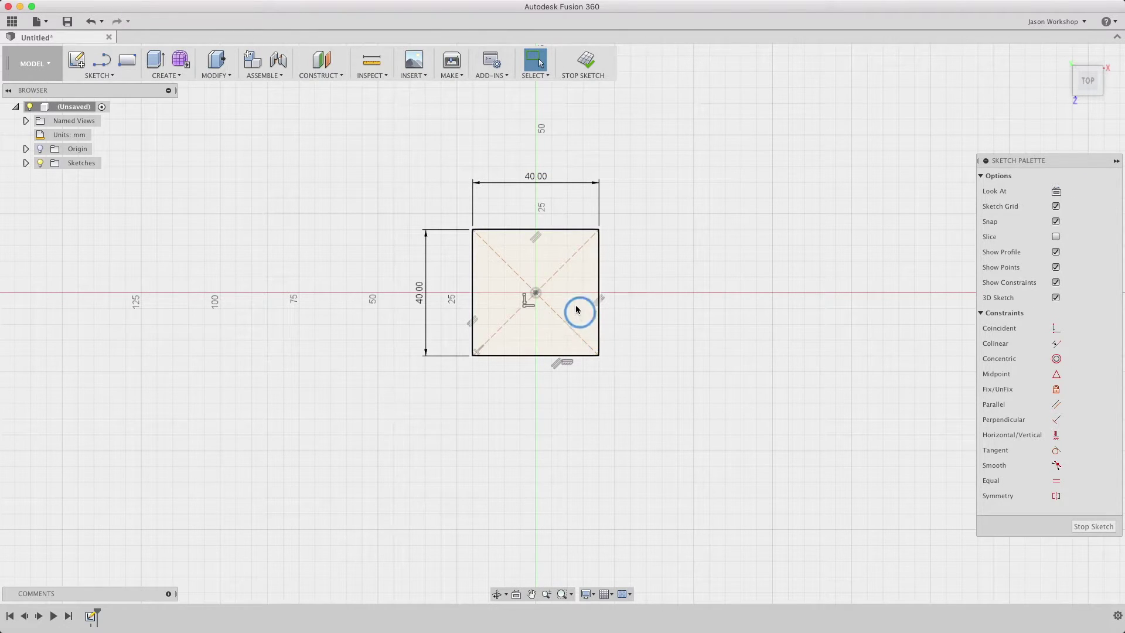
left_click(581, 315)
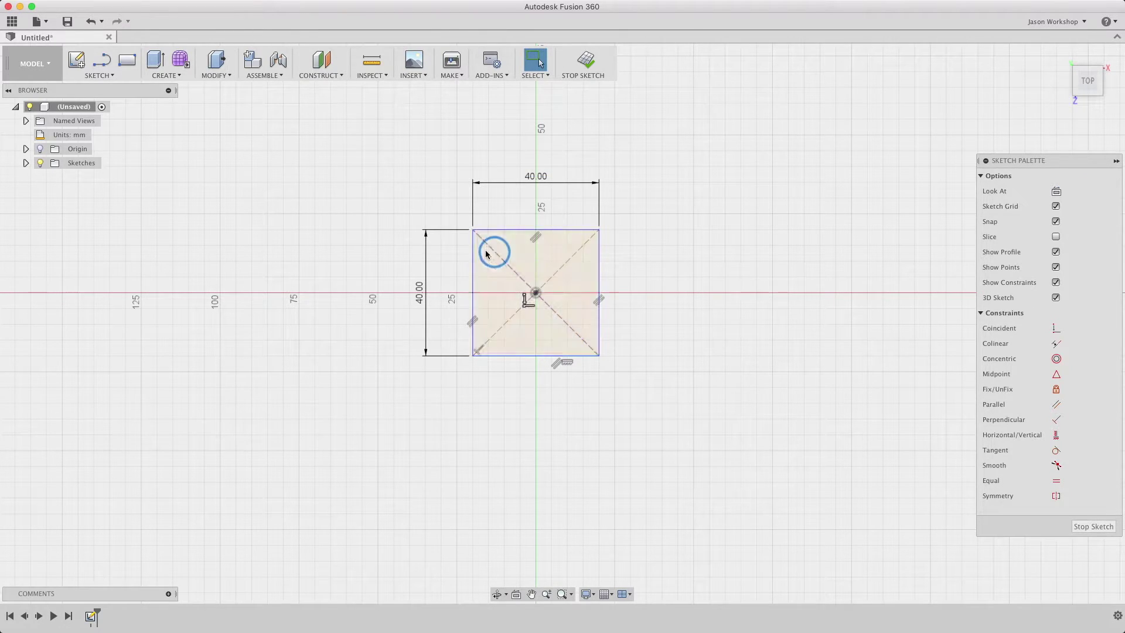
Step: Extrude the square symmetrically 20 mm into cube Body1, then hide Body1
left_click(152, 64)
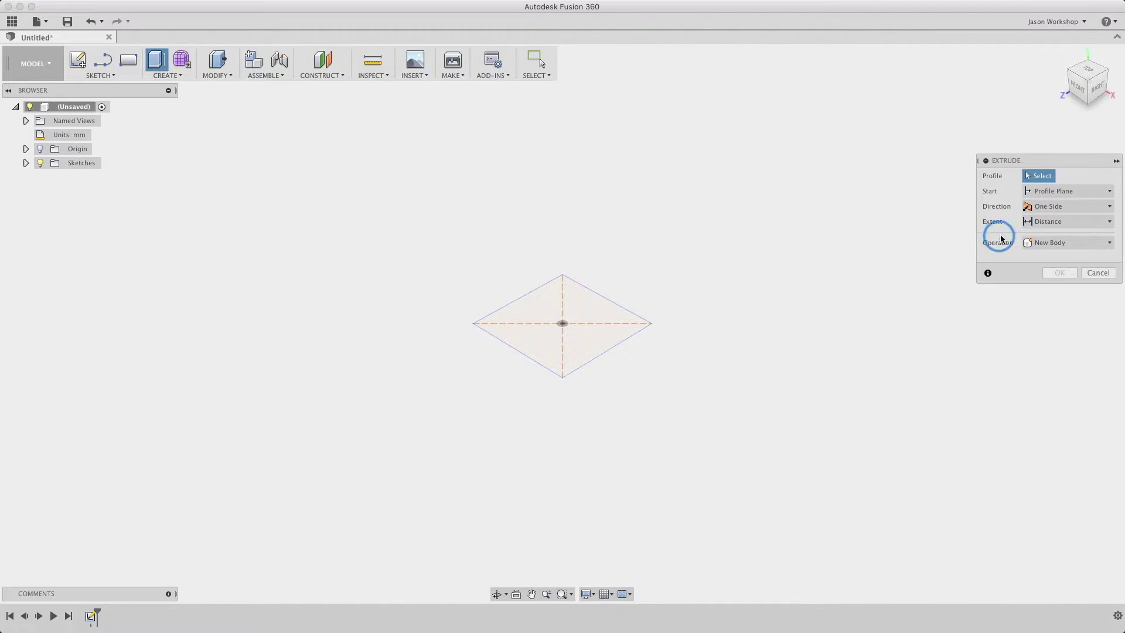
left_click(1056, 210)
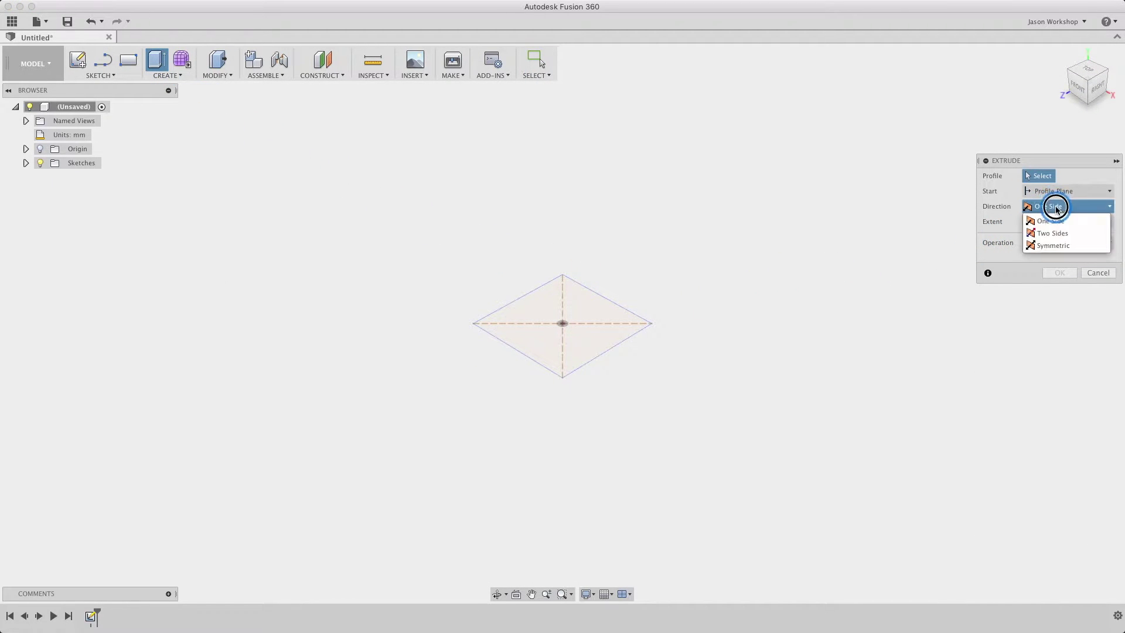
left_click(1068, 245)
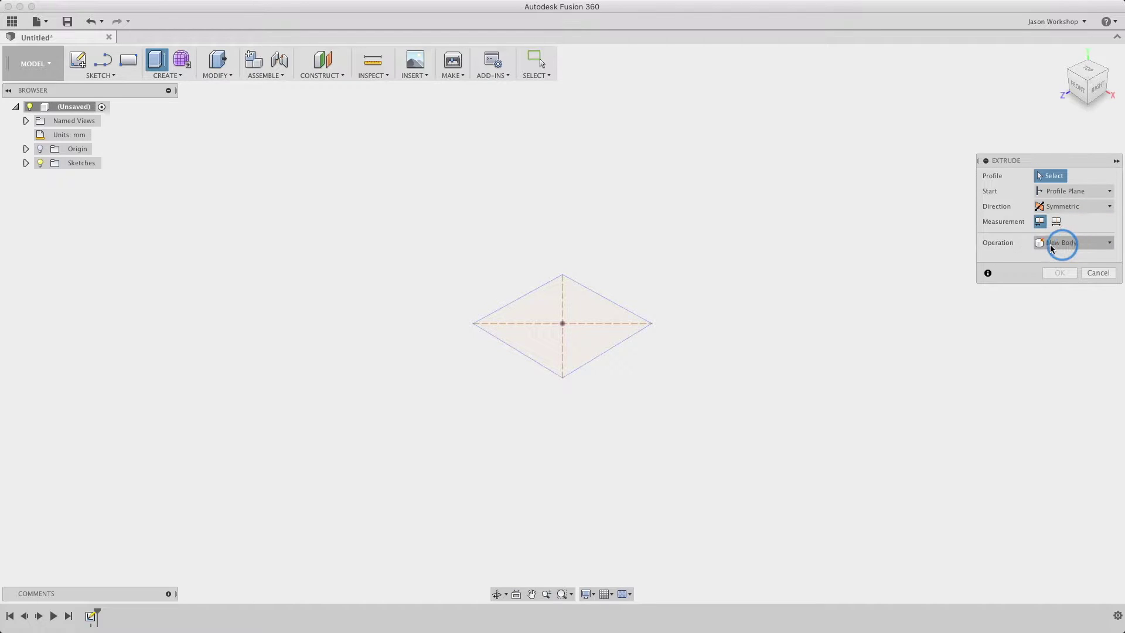
left_click(565, 312)
type("20")
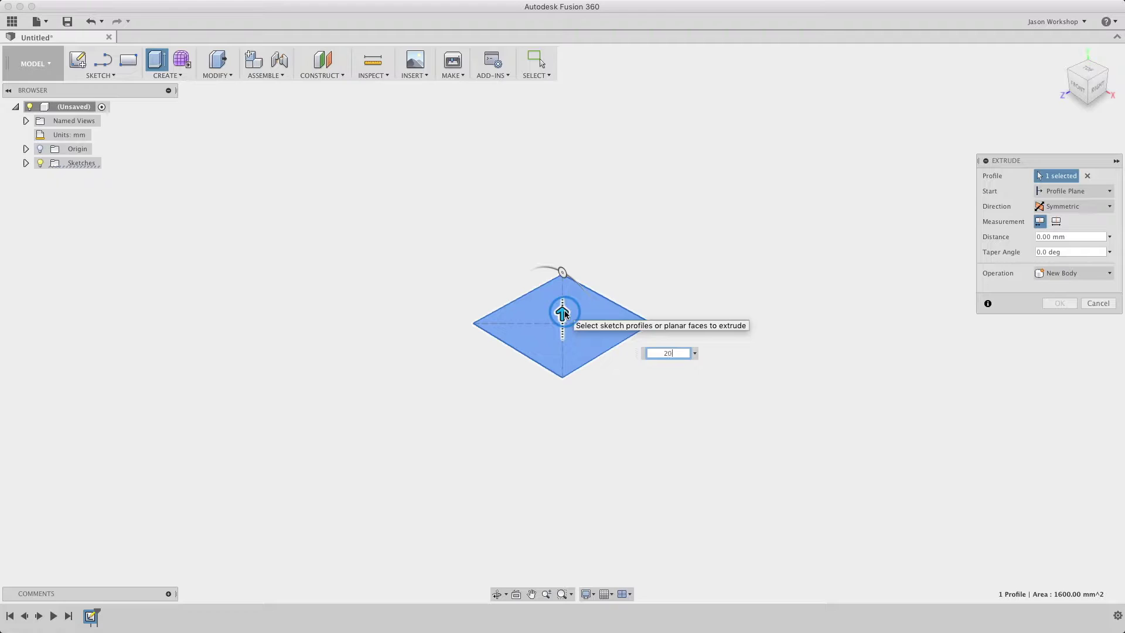
key("Return")
key("Return")
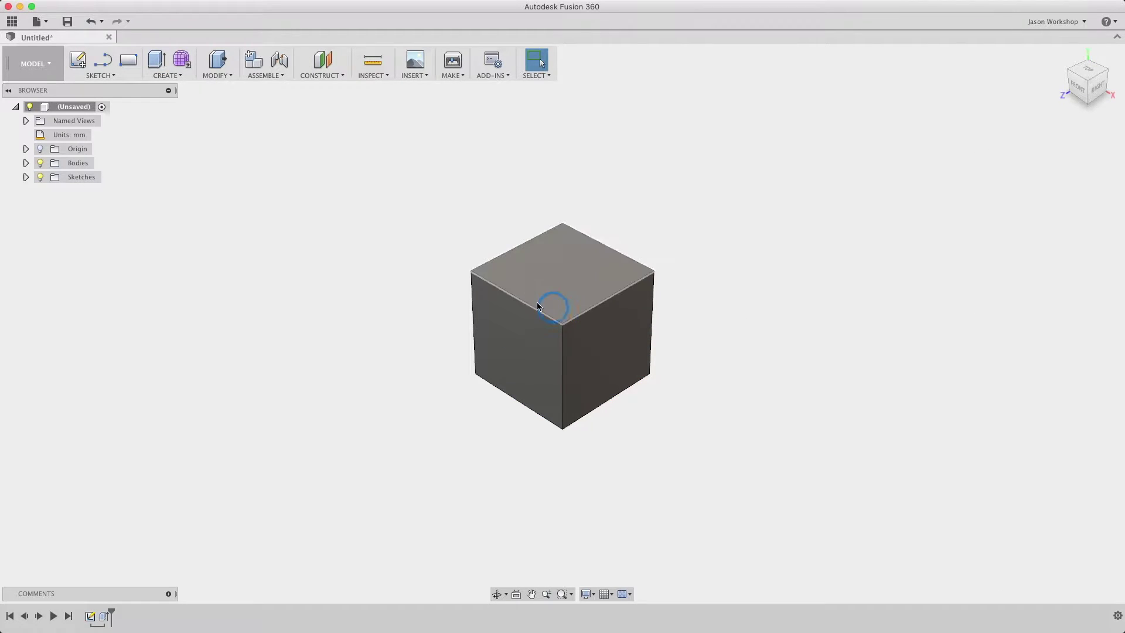
left_click(26, 164)
left_click(52, 178)
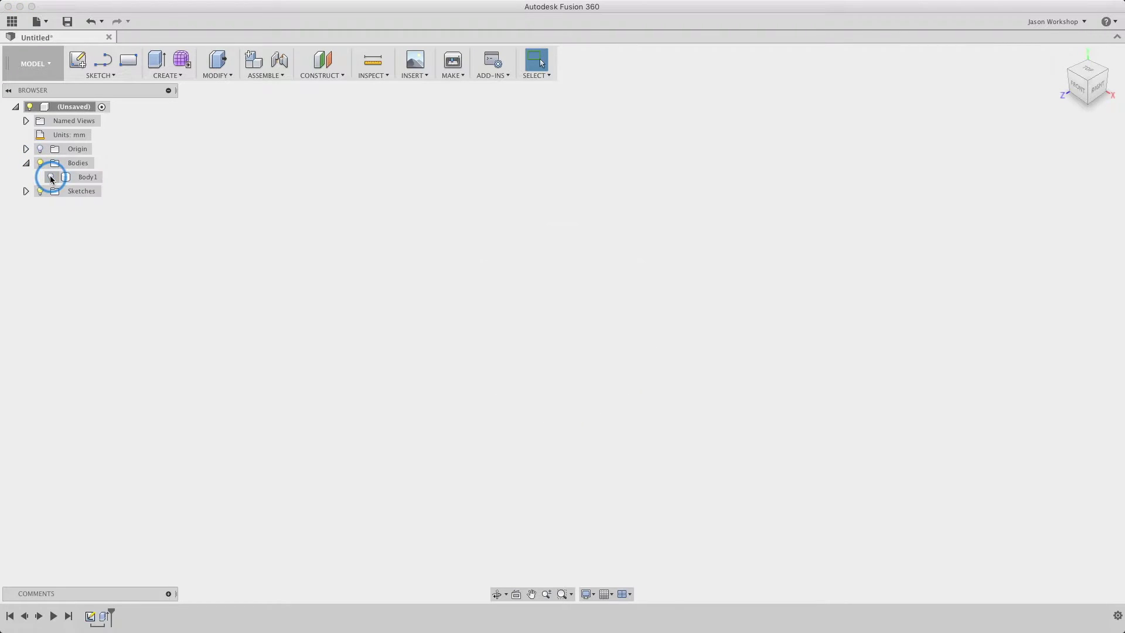
Step: Create a 55 mm diameter sphere at the origin, then show the cube again
left_click(166, 76)
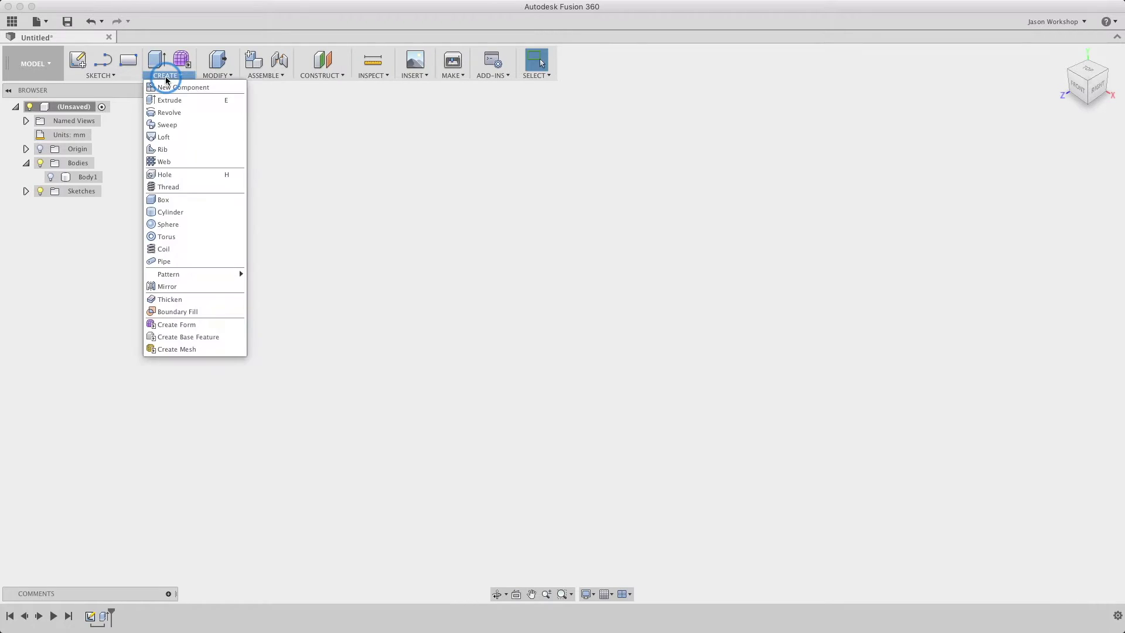
left_click(200, 226)
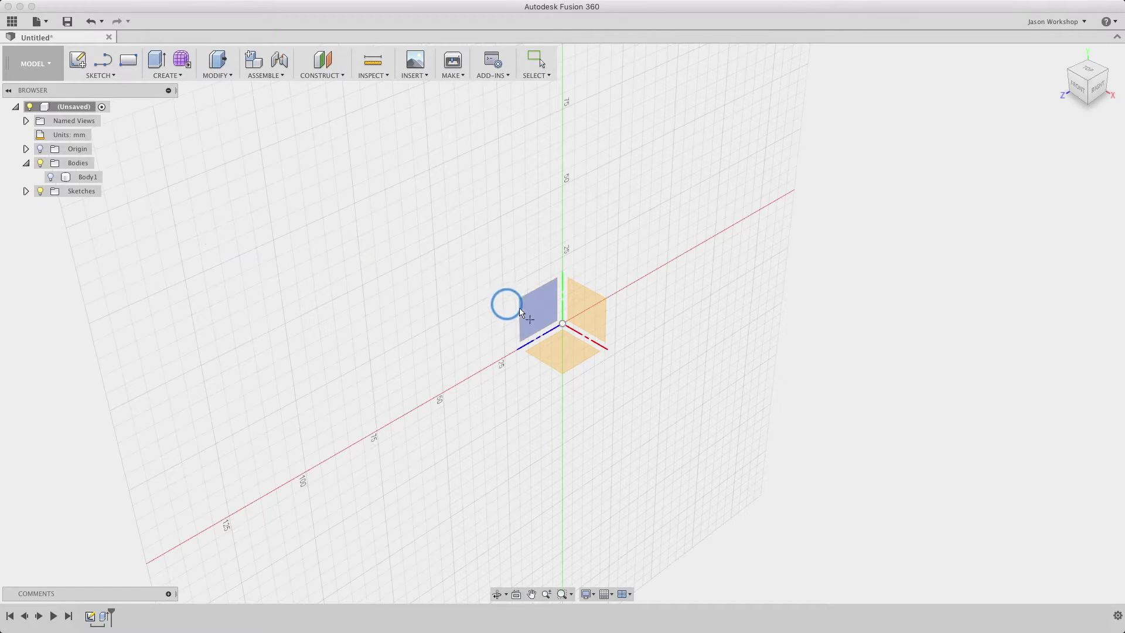
left_click(567, 343)
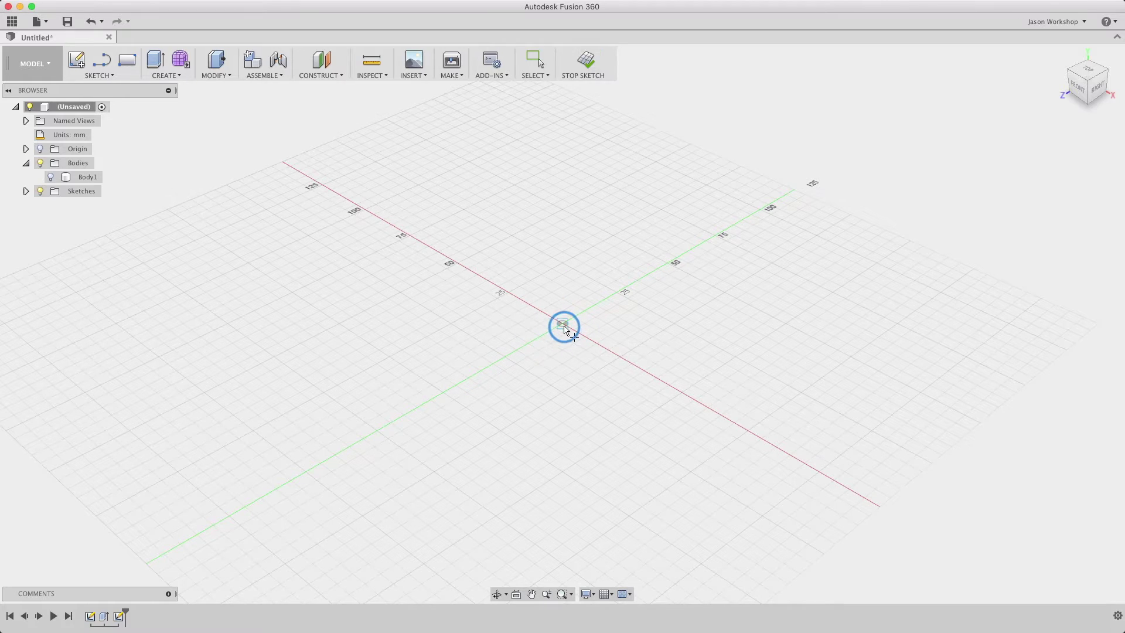
left_click(562, 326)
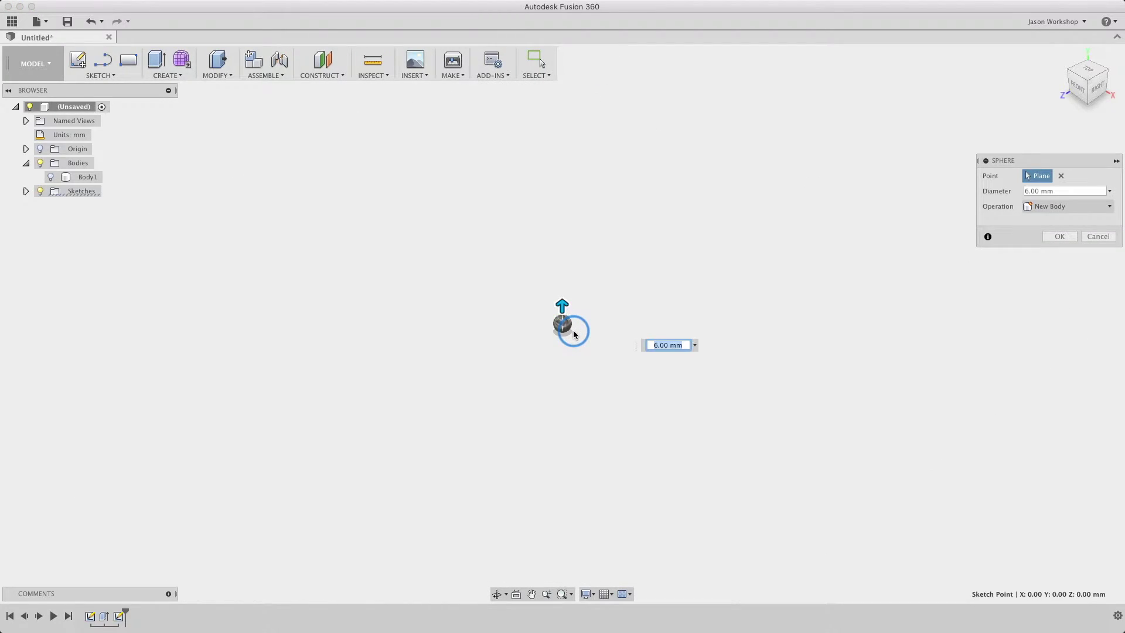
type("55")
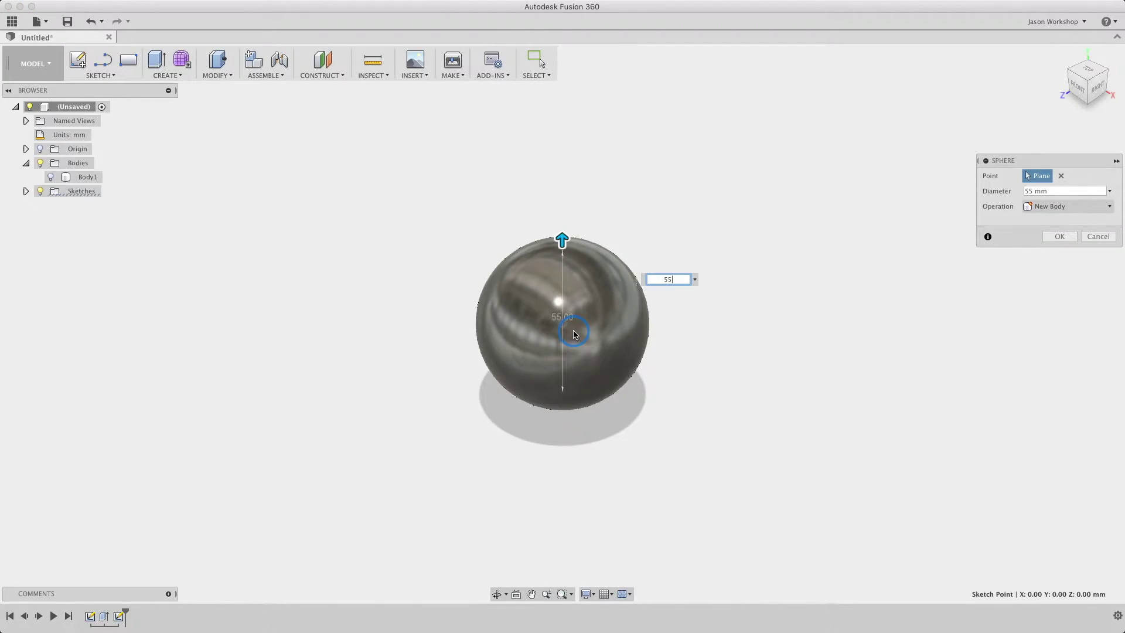
key("Return")
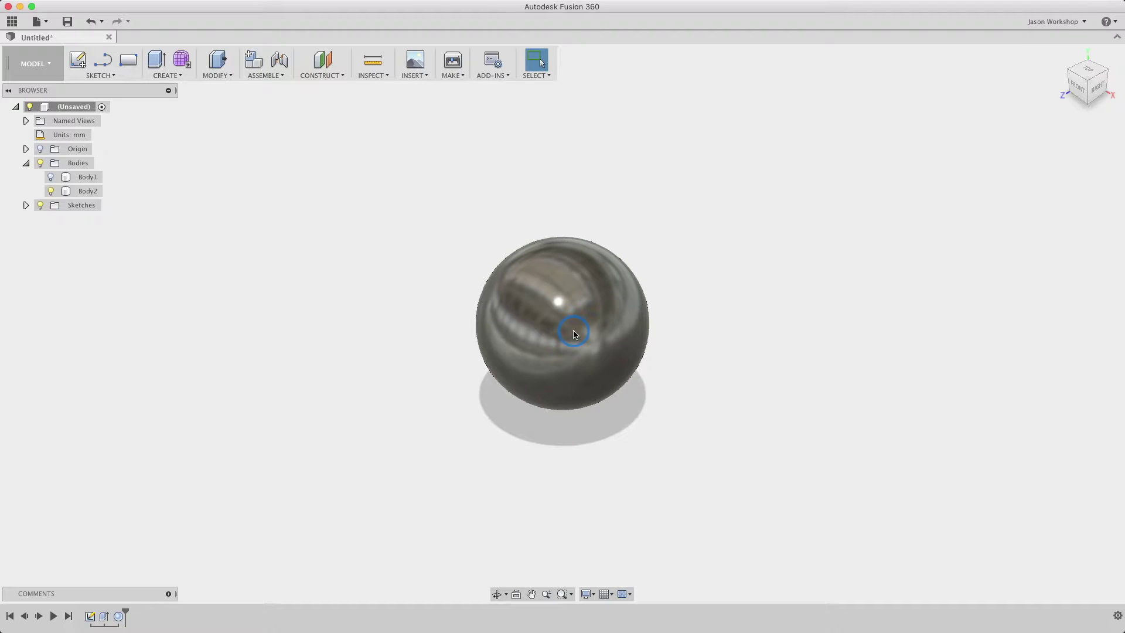
left_click(52, 177)
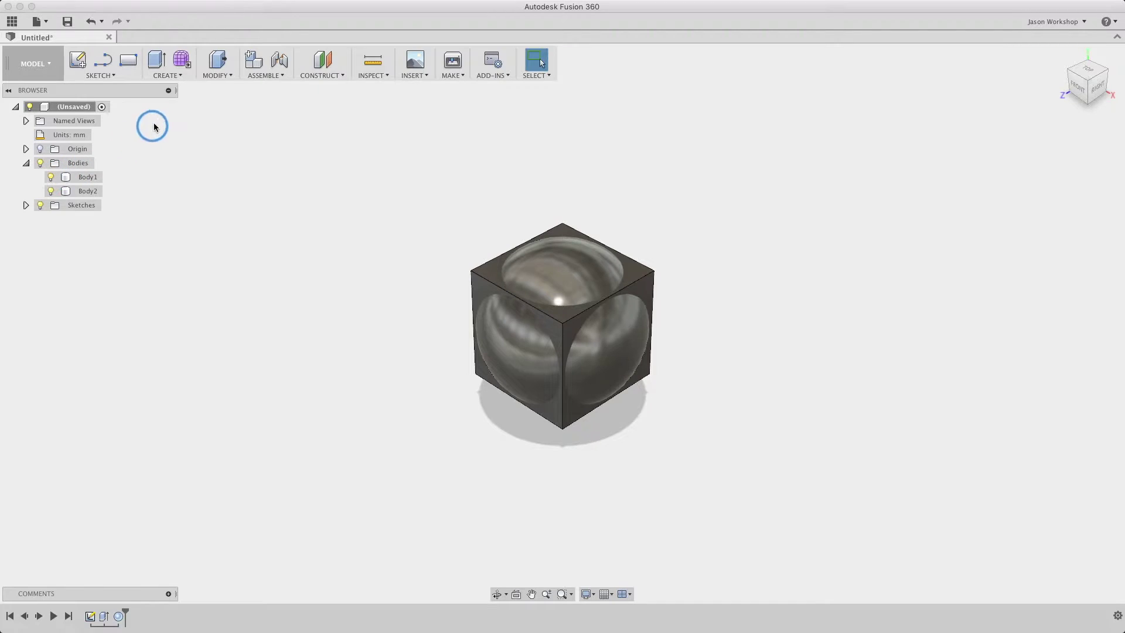
Step: Combine with Intersect, using the cube as target and the sphere as tool, to leave a rounded die
left_click(222, 78)
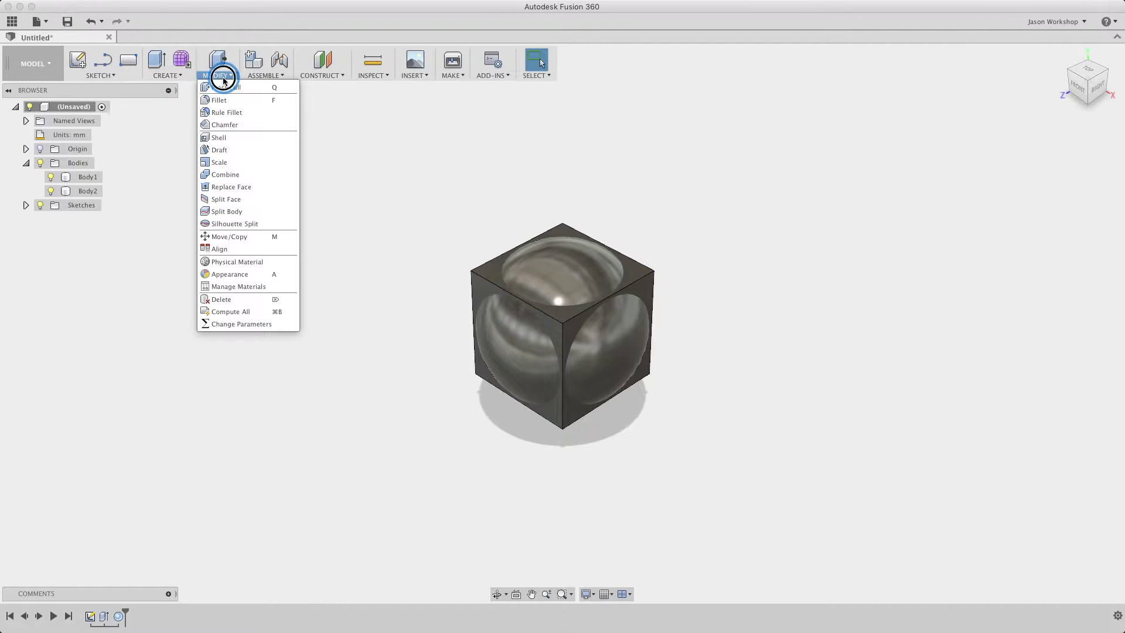
left_click(254, 177)
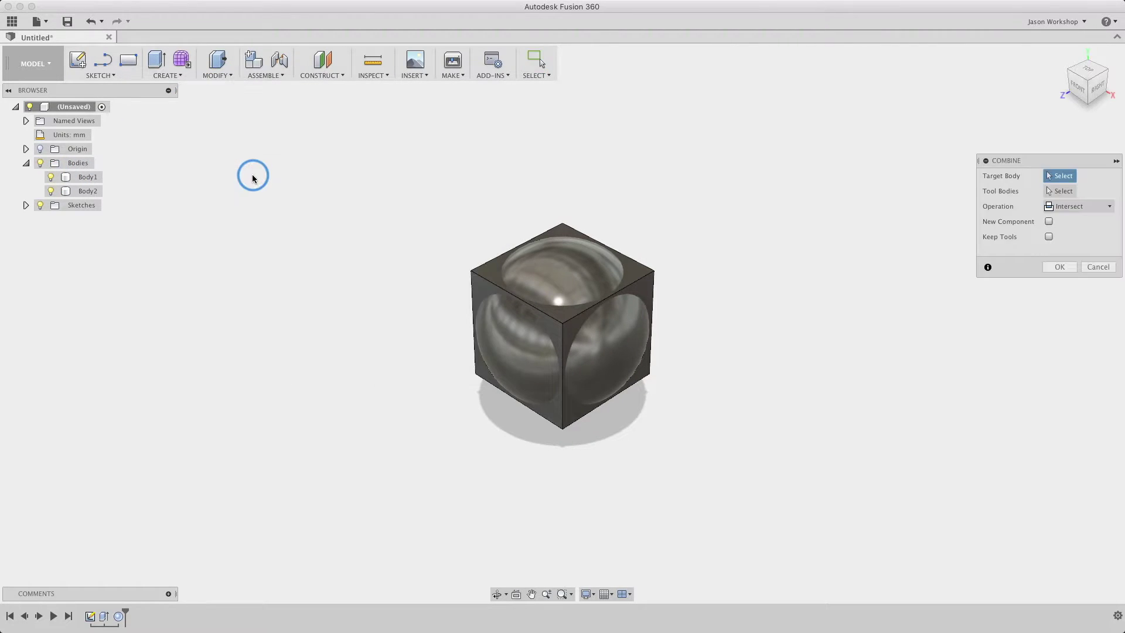
left_click(1070, 207)
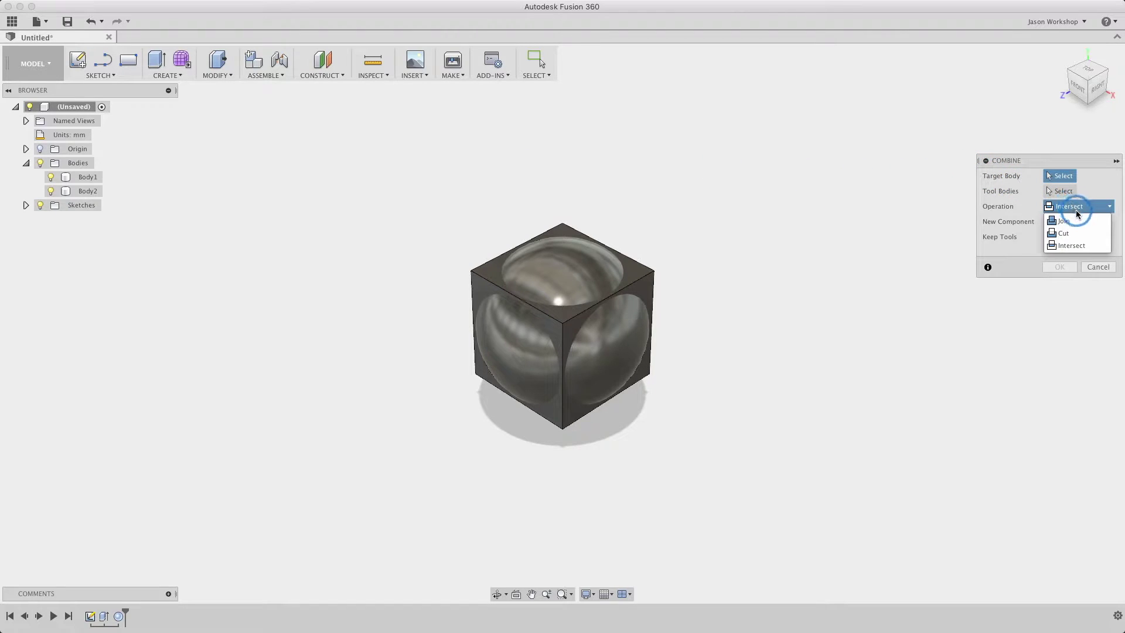
left_click(1089, 247)
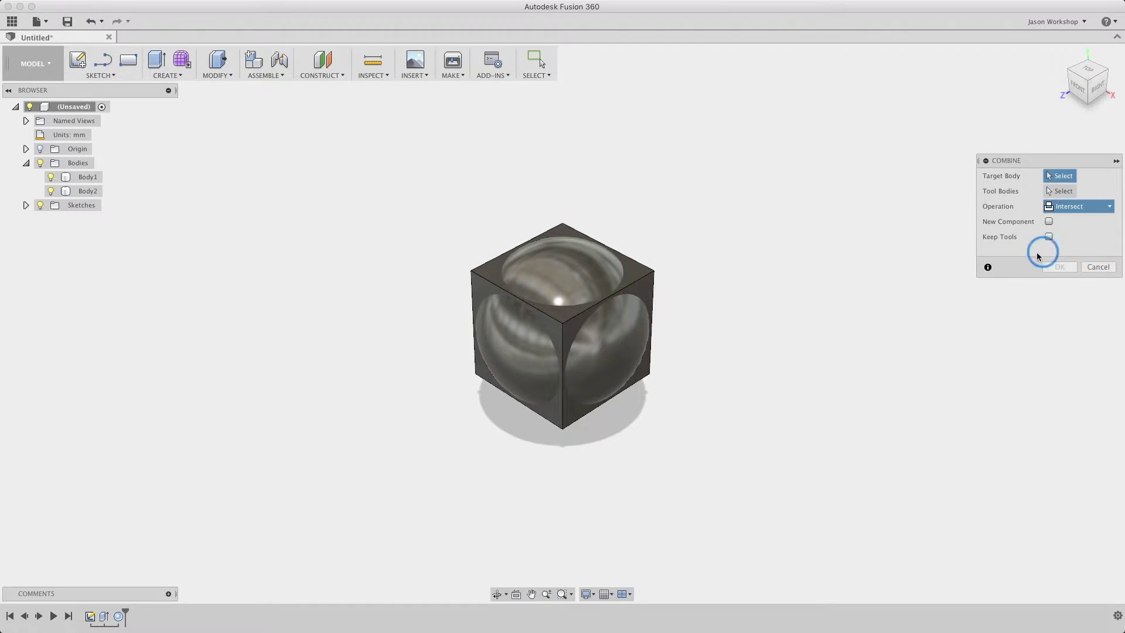
left_click(640, 270)
left_click(583, 269)
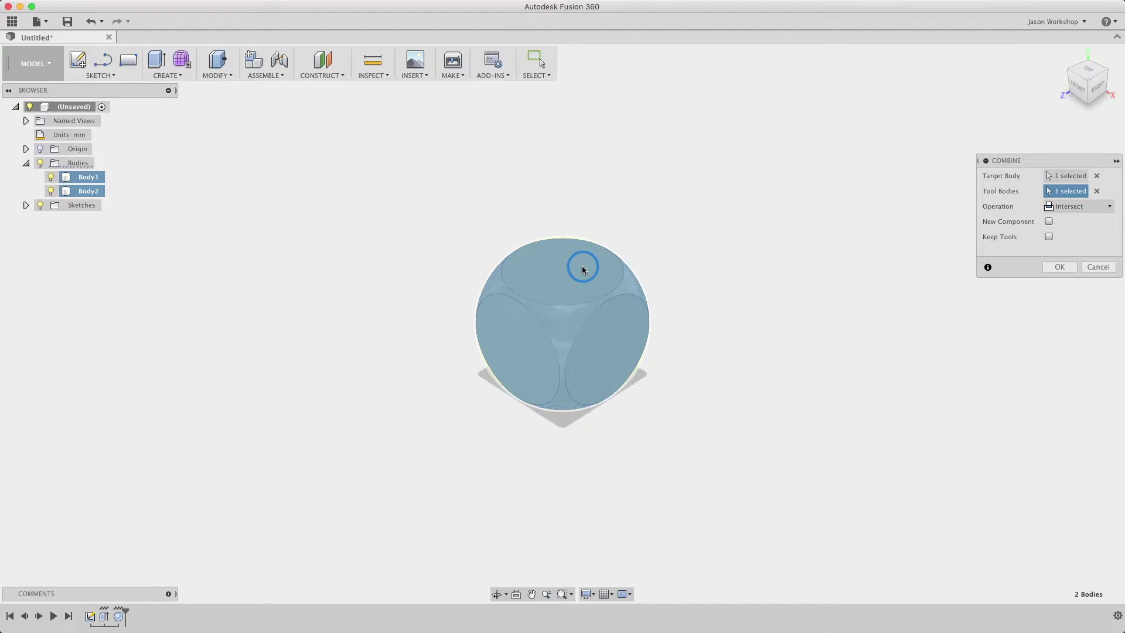
key("Return")
left_click(418, 196)
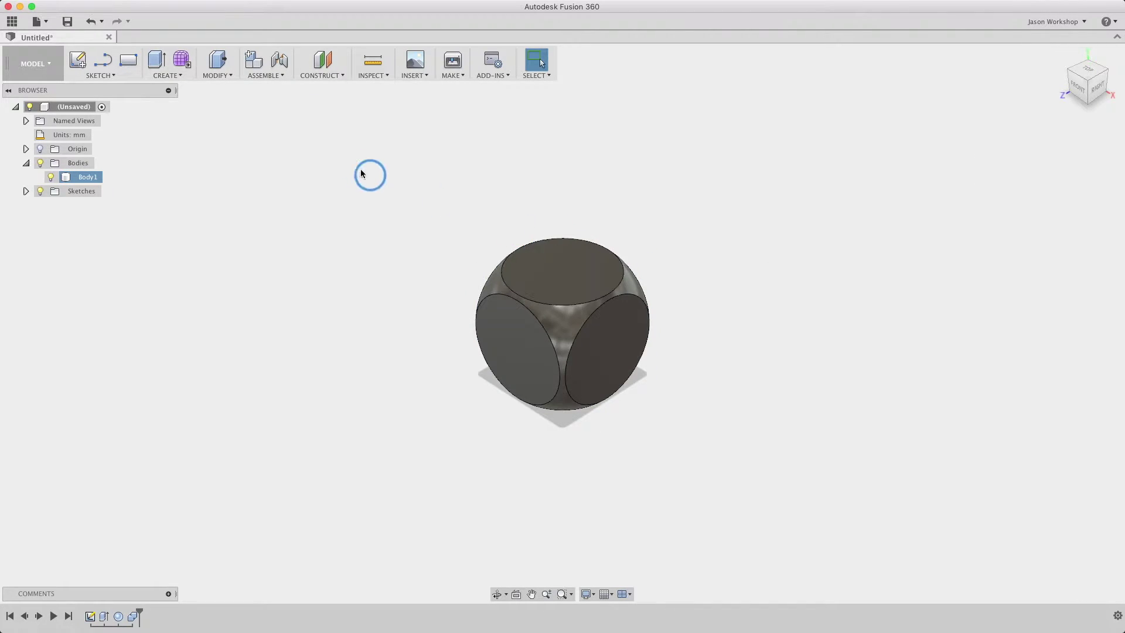
left_click(165, 76)
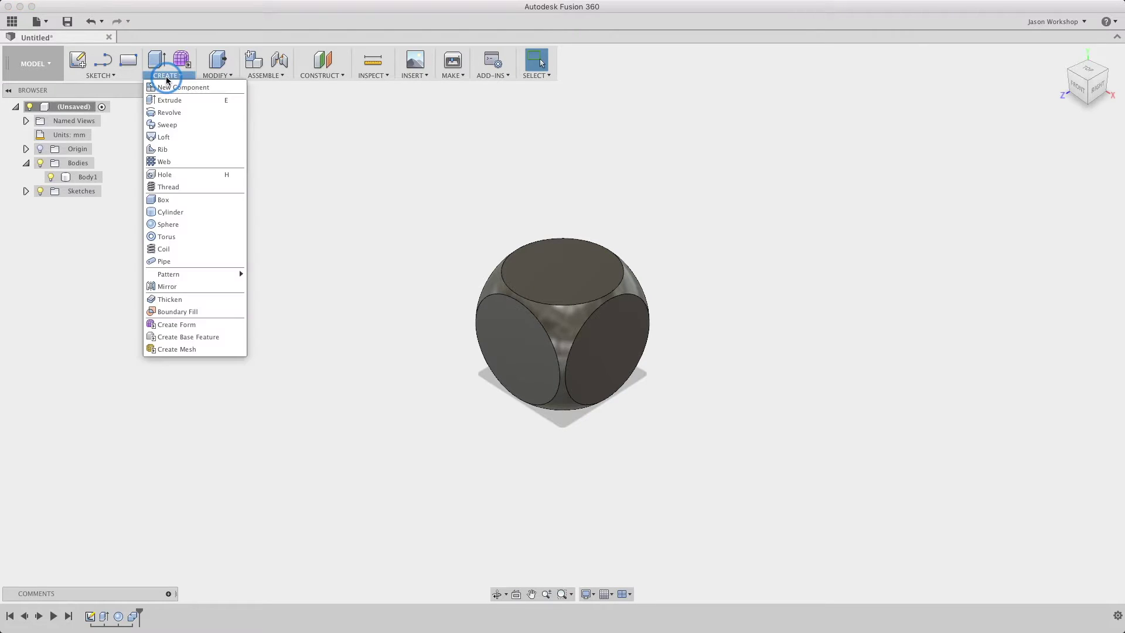
Step: Create a 6 mm sphere as a New Body at the centre of the die's top face
left_click(197, 230)
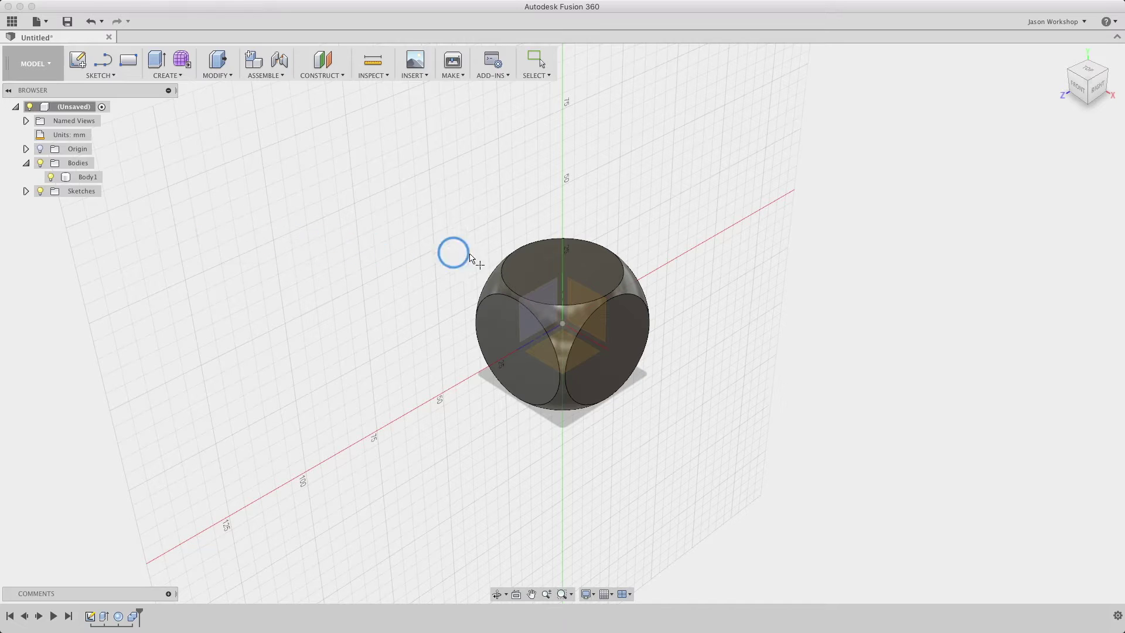
left_click(563, 281)
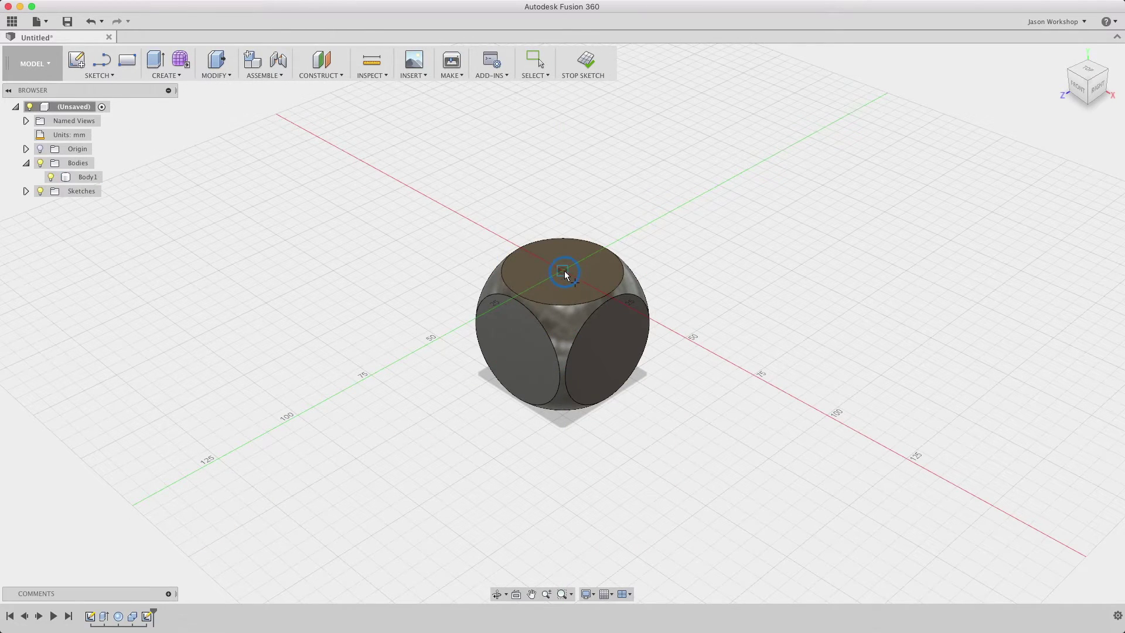
left_click(563, 270)
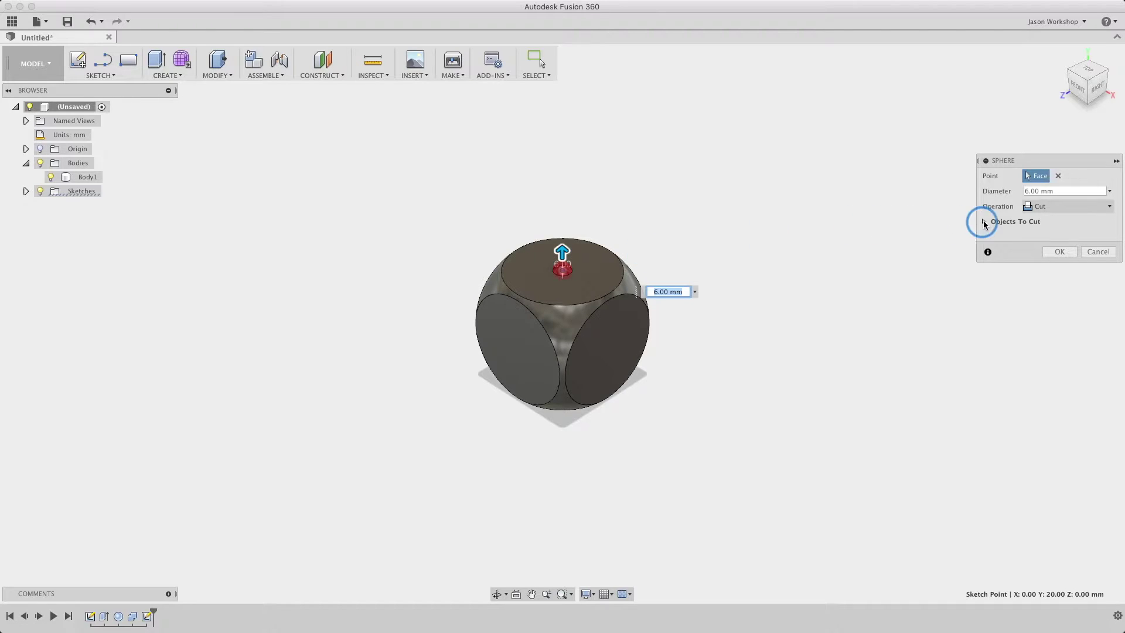
left_click(1044, 209)
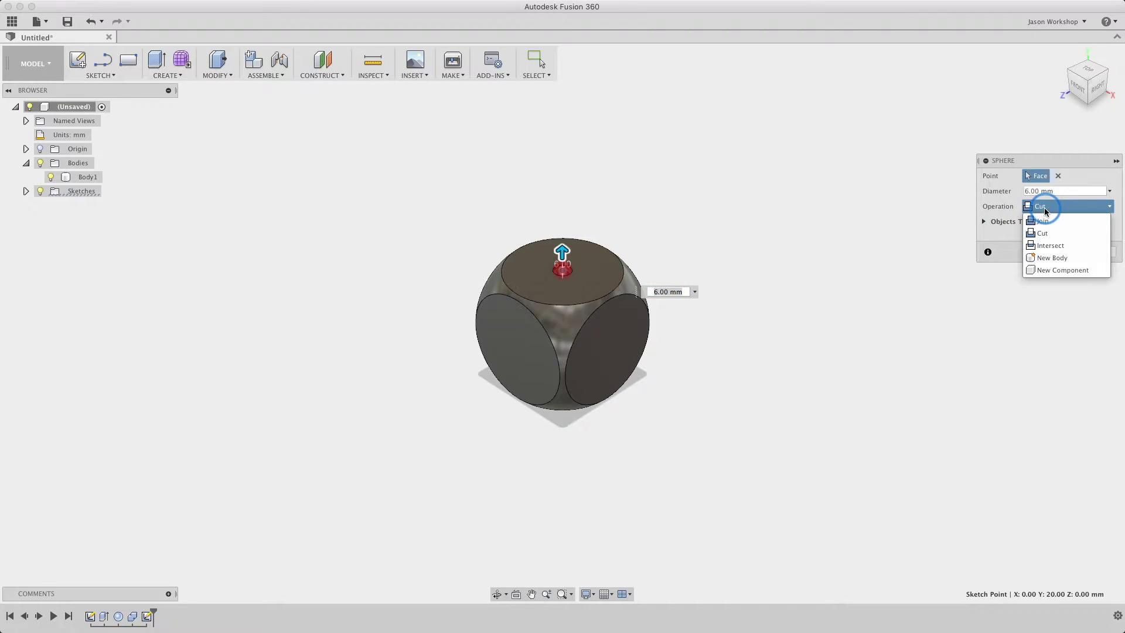
left_click(1075, 264)
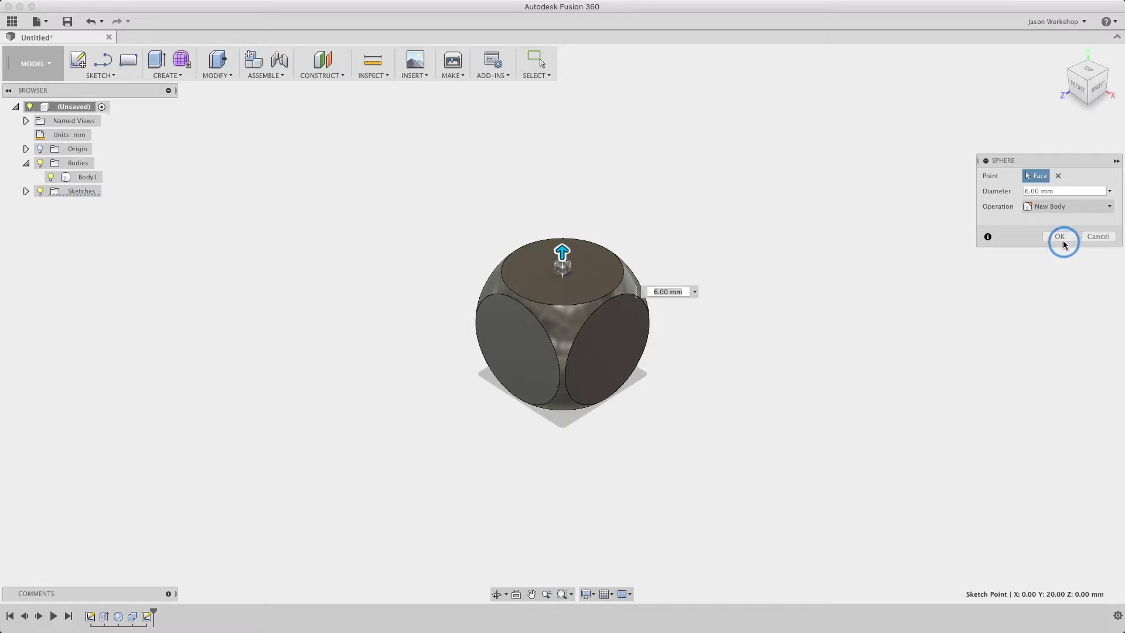
left_click(1060, 237)
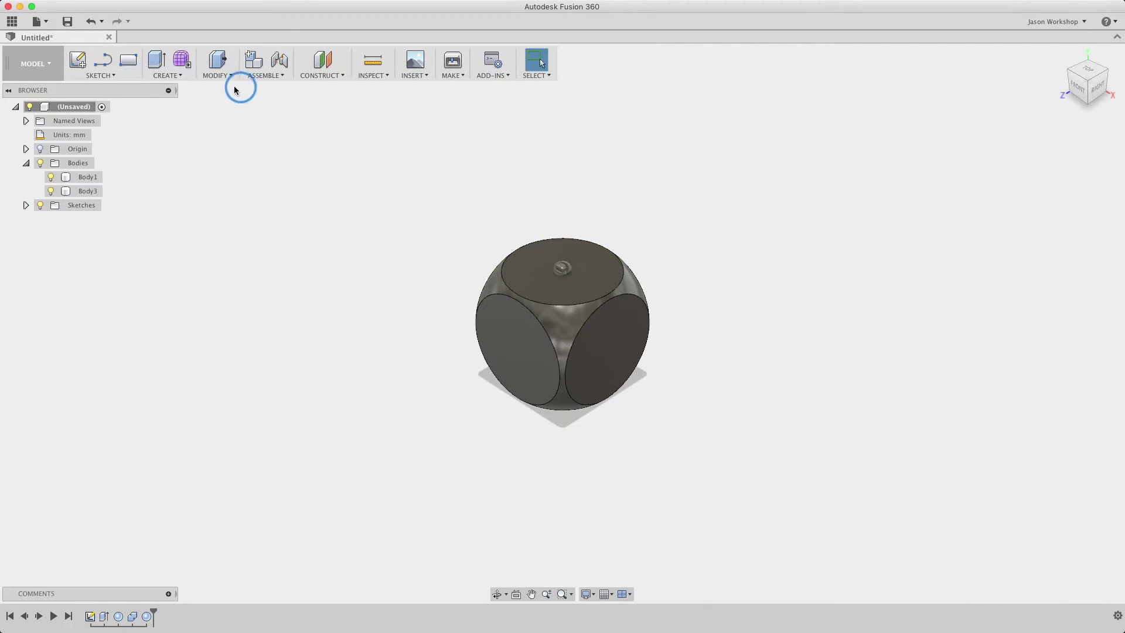
Step: Start a rectangular pattern of the small sphere's face and pick its two direction axes
left_click(169, 75)
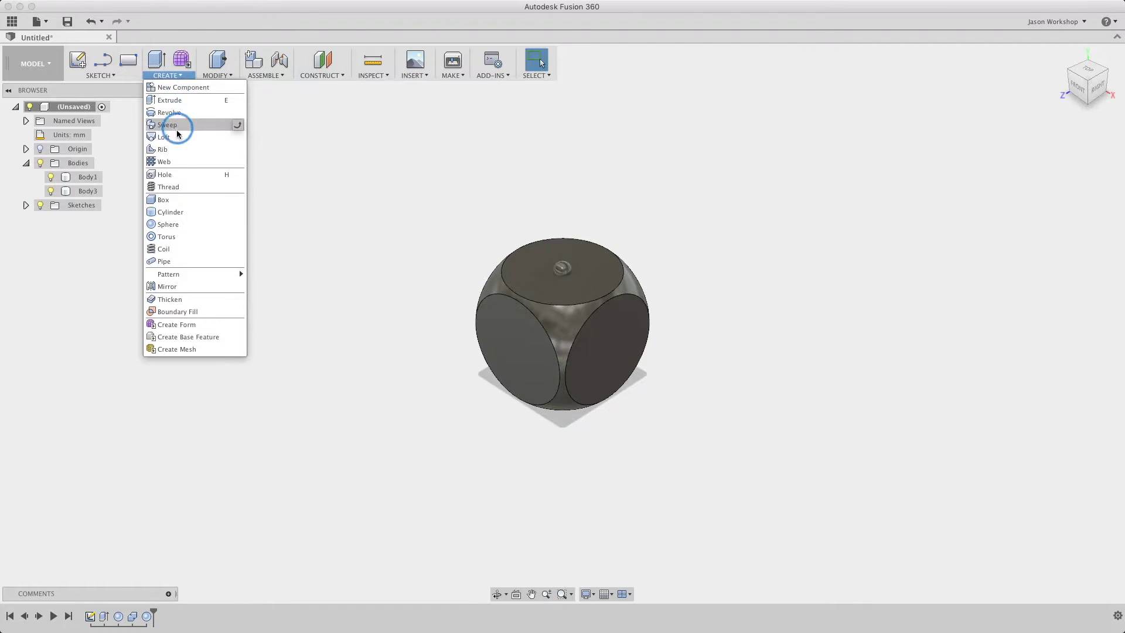
mouse_move(193, 274)
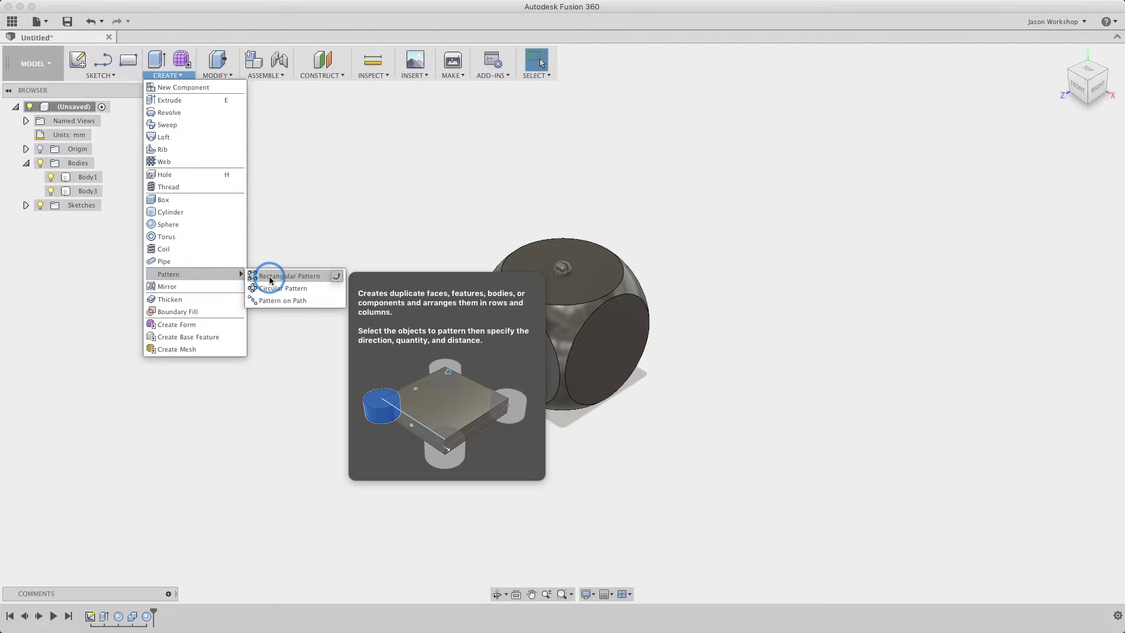
left_click(271, 278)
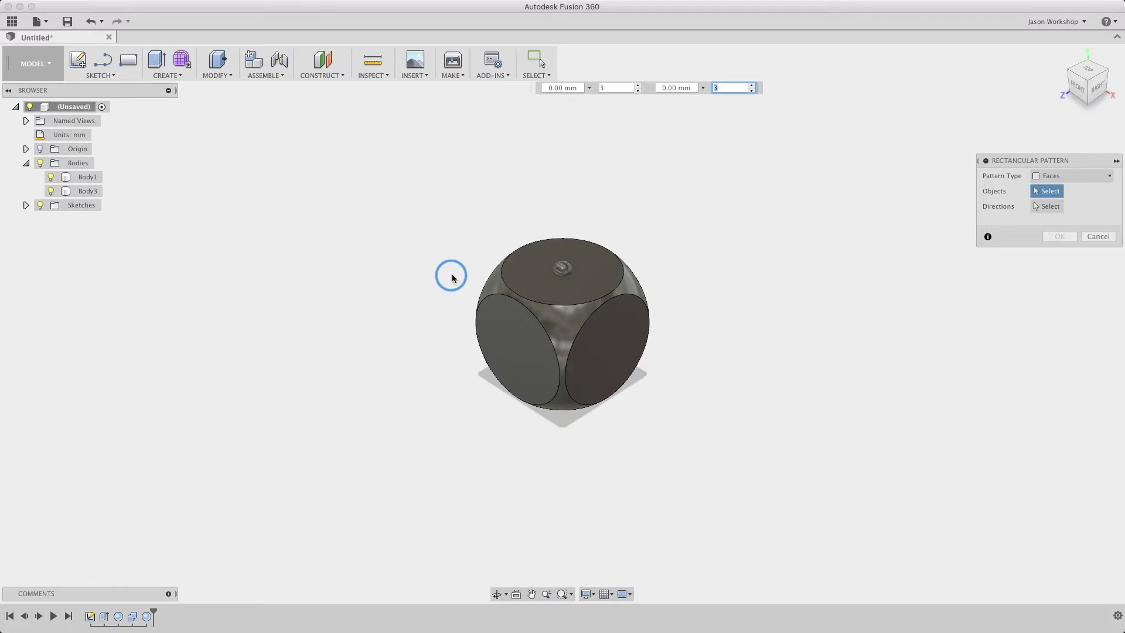
left_click(561, 270)
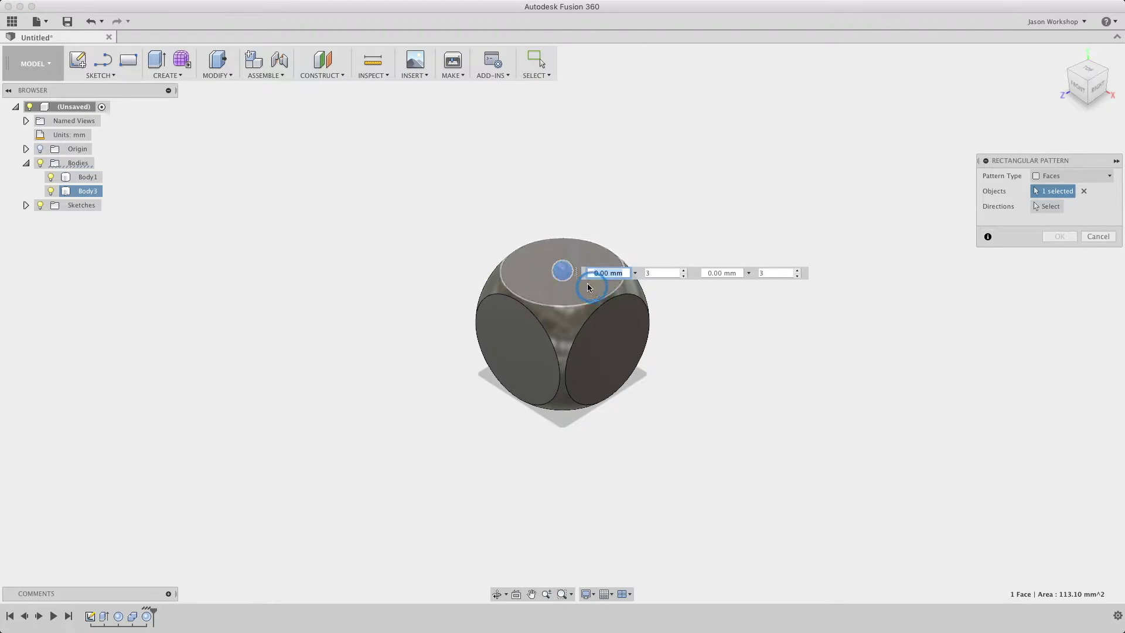
left_click(1009, 203)
left_click(671, 304)
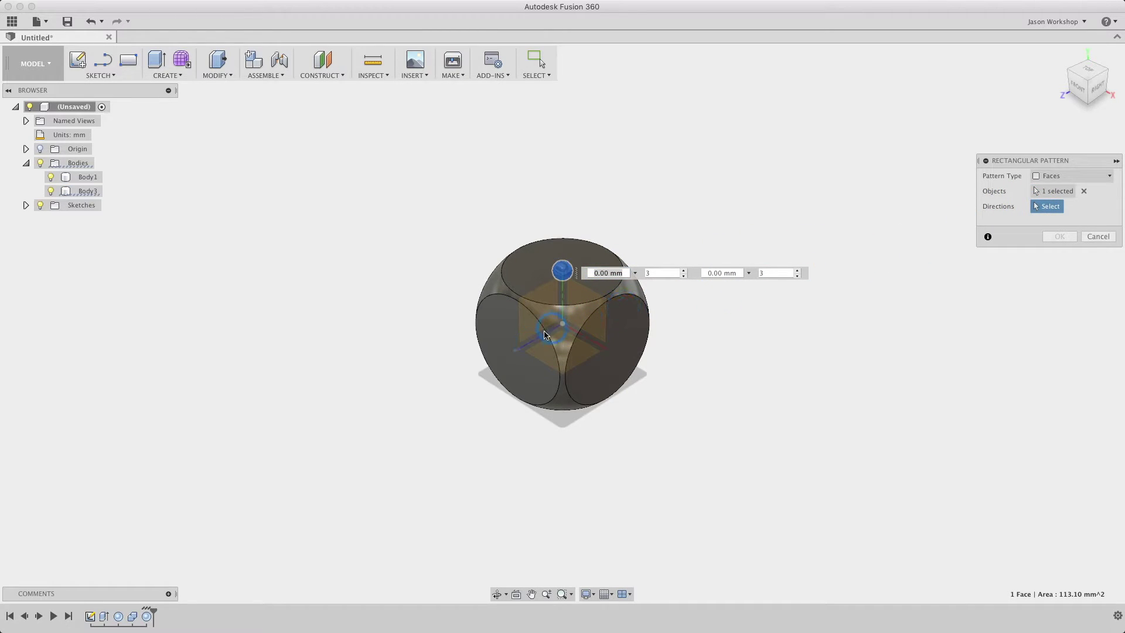
left_click(531, 350)
left_click(791, 291)
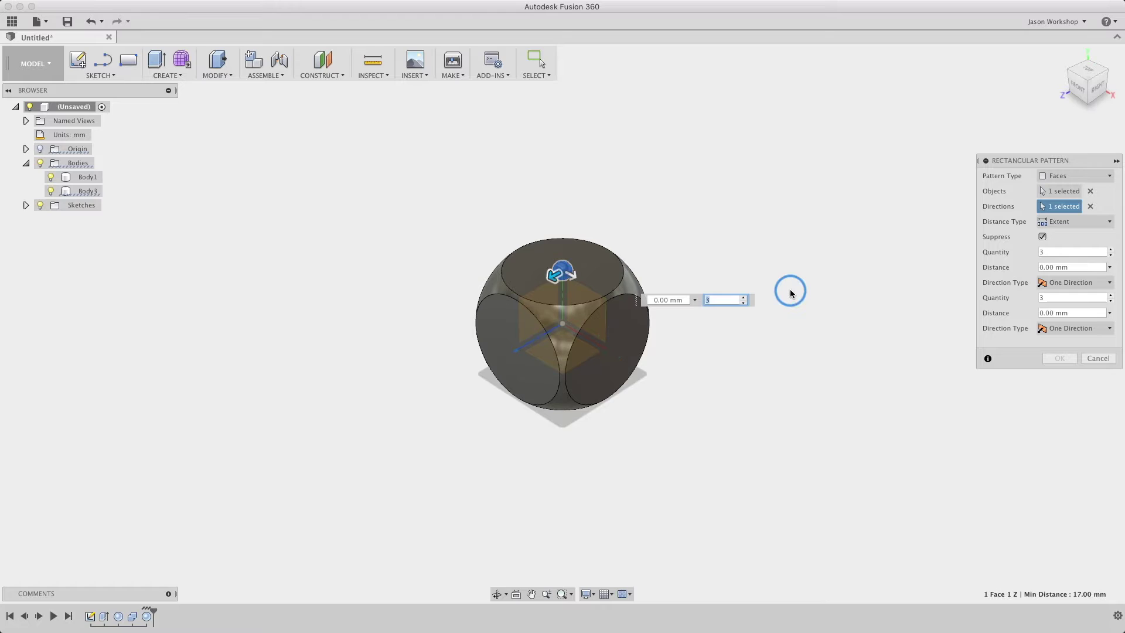
Step: Set 8 mm spacing and Symmetric type in both directions to make a 3×3 grid
left_click(1072, 267)
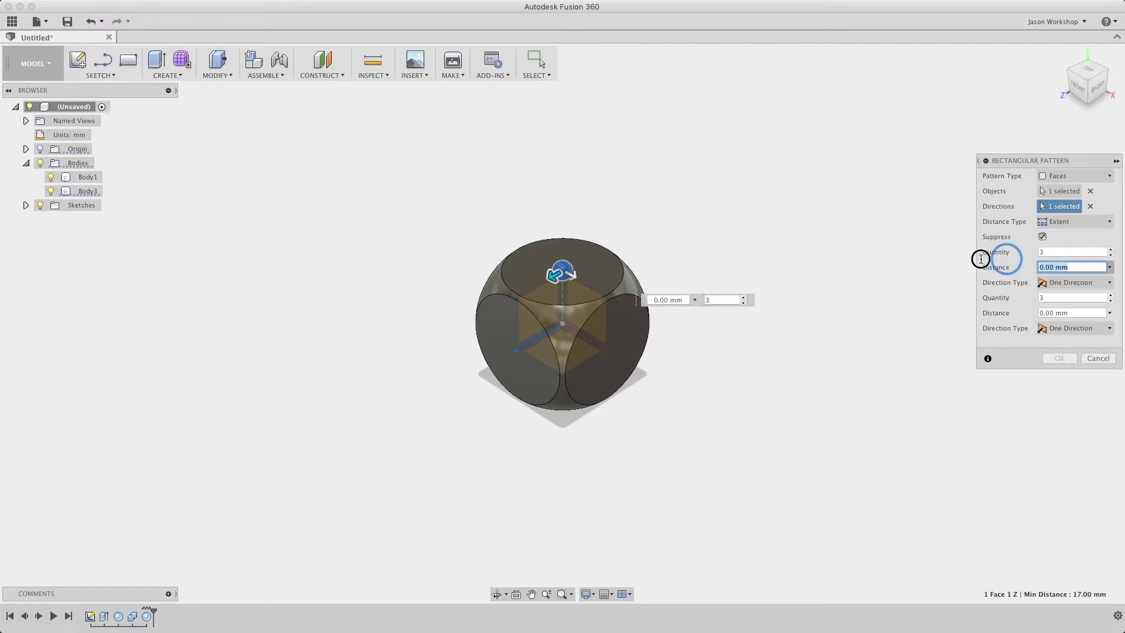
type("8")
left_click(1071, 284)
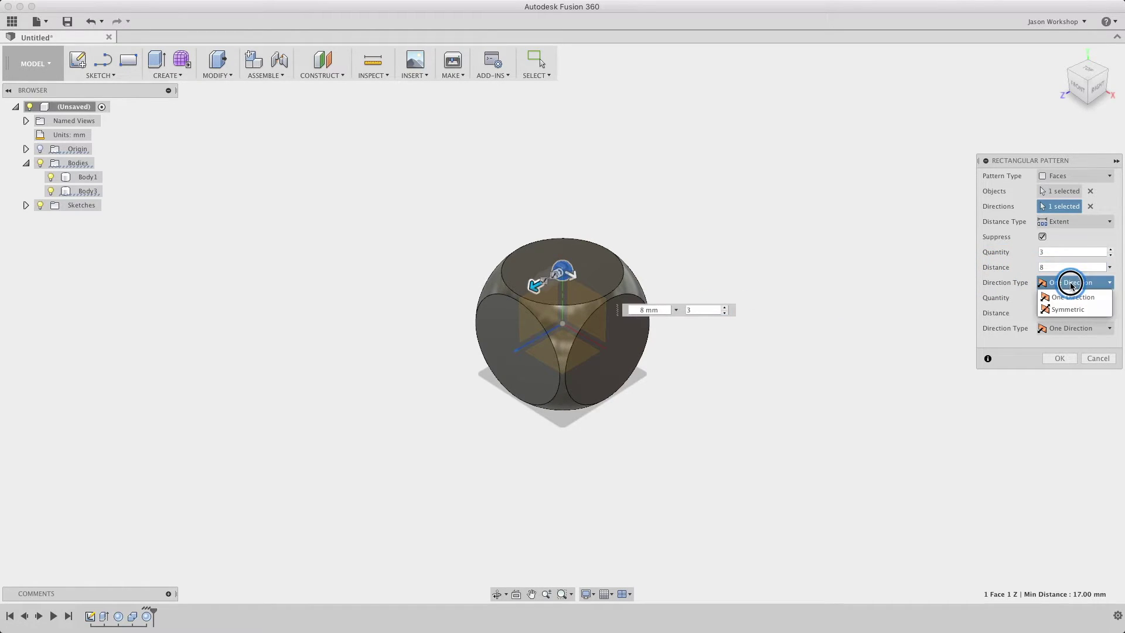
left_click(1067, 308)
left_click(1054, 314)
left_click(1062, 328)
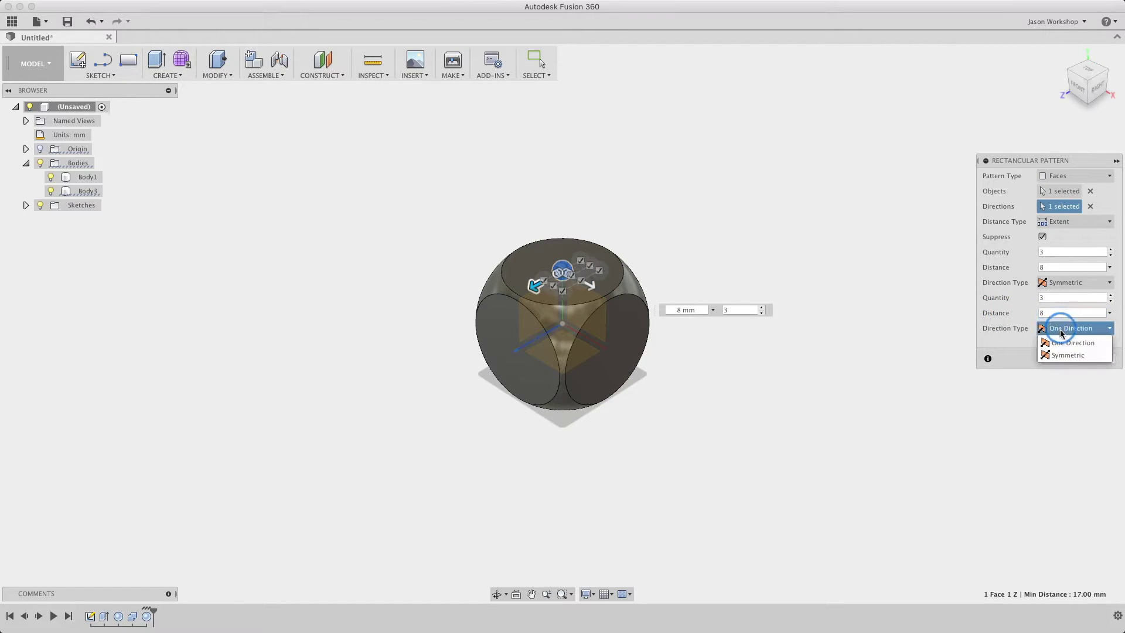
left_click(1064, 353)
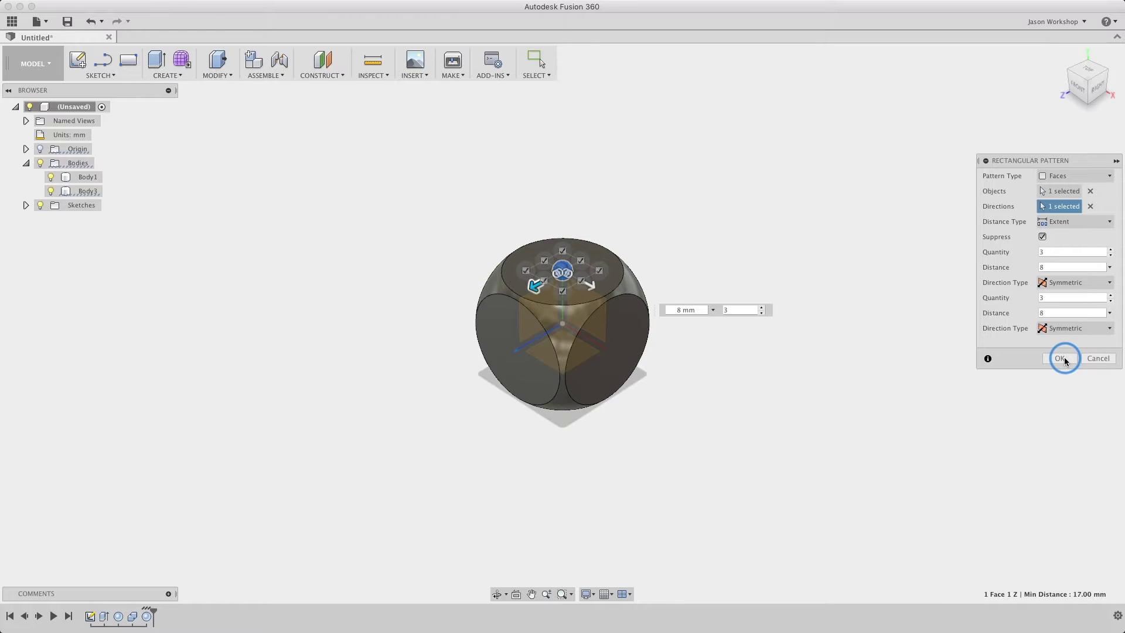
left_click(1062, 358)
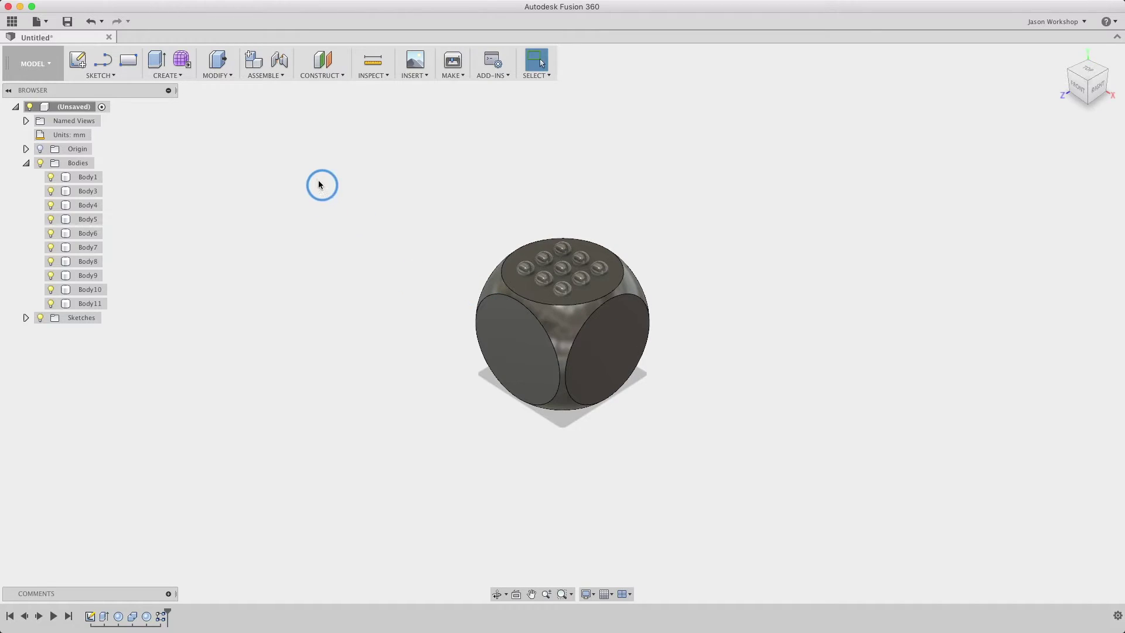
Step: Combine with Cut, using die Body1 as target and the chosen sphere bodies as tools
left_click(214, 81)
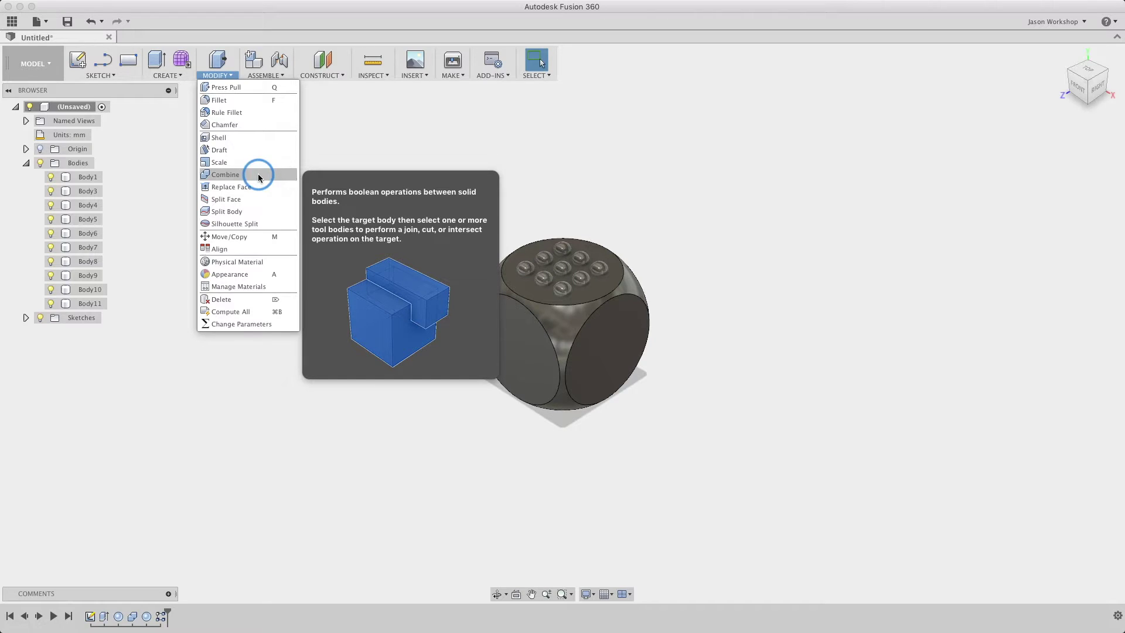
left_click(260, 178)
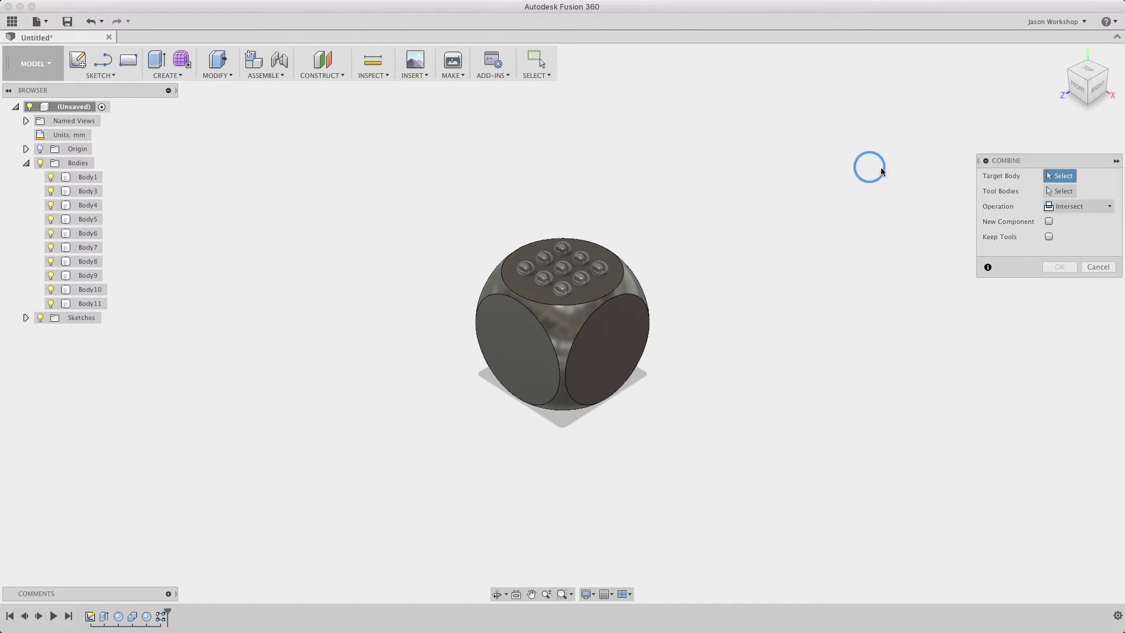
left_click(1070, 214)
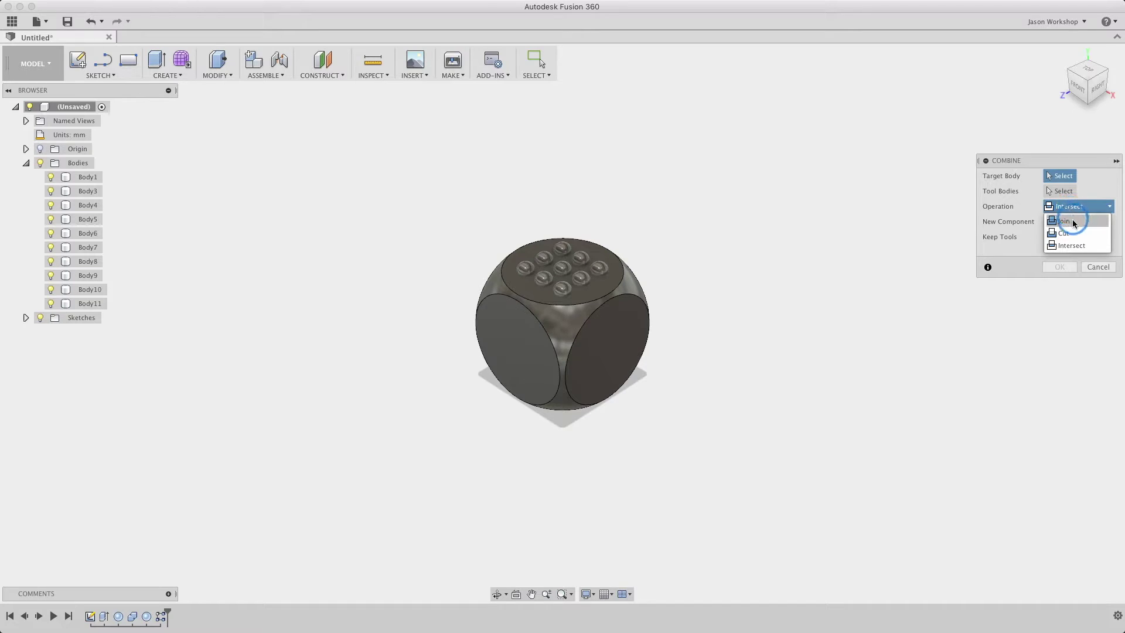
left_click(1073, 233)
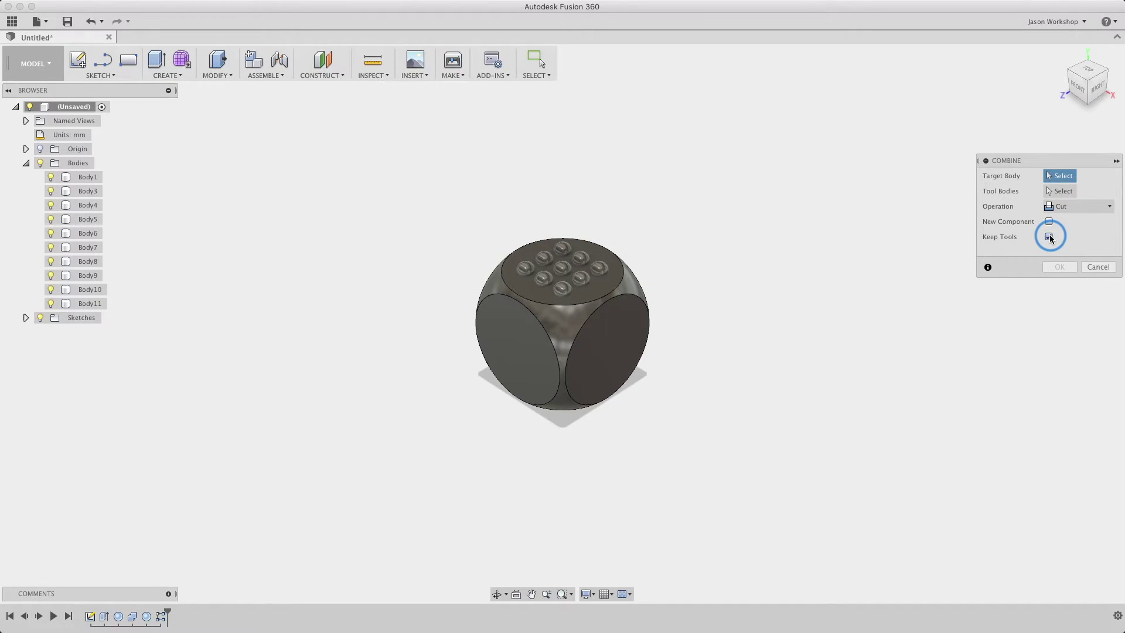
left_click(622, 308)
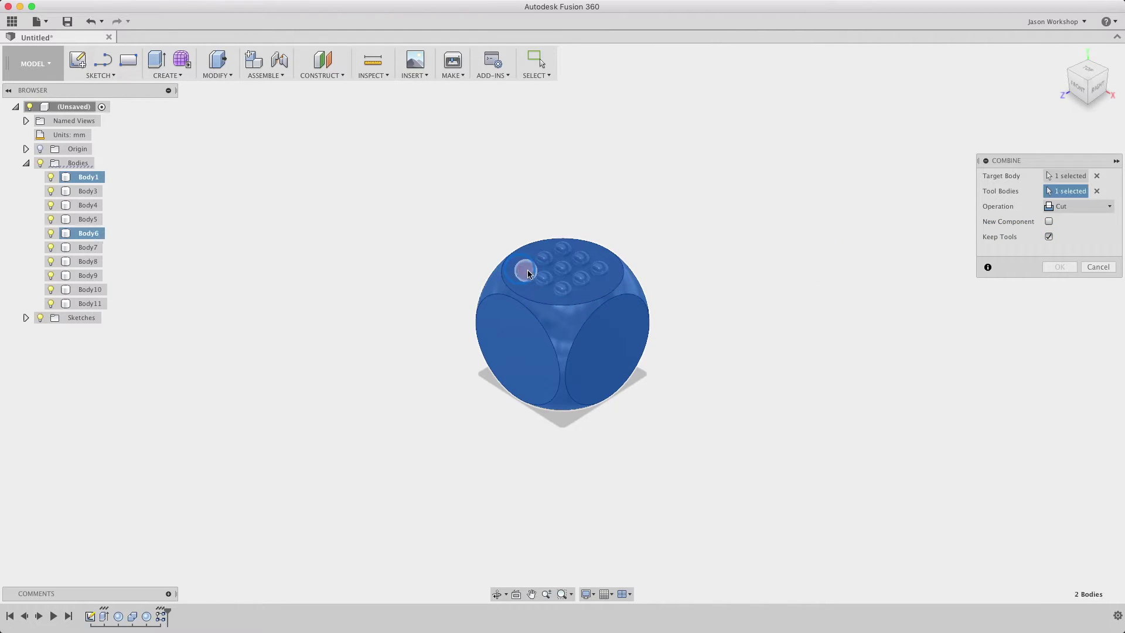
left_click(542, 280)
left_click(562, 290)
left_click(567, 253)
left_click(579, 259)
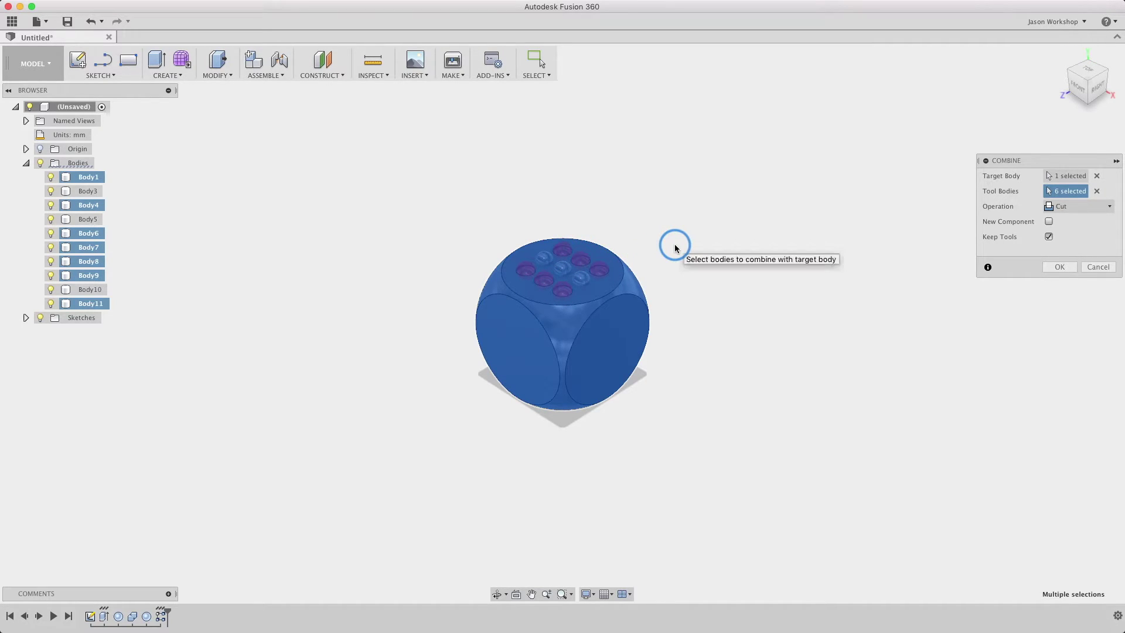
key("Return")
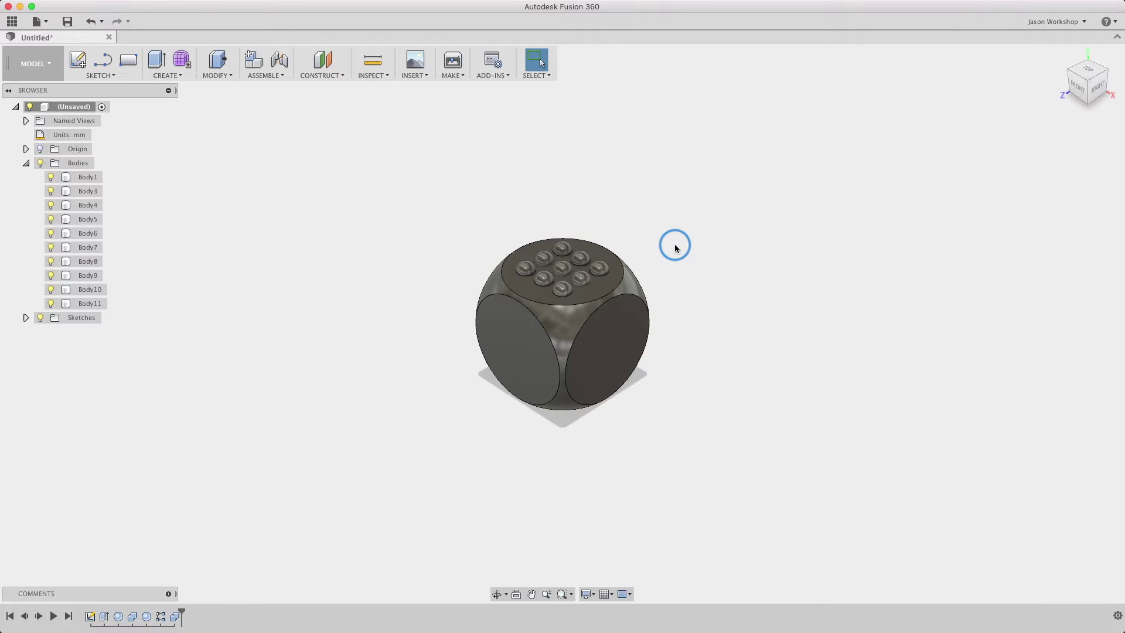
Step: Rotate the die body about the X axis with Move/Copy
left_click(215, 77)
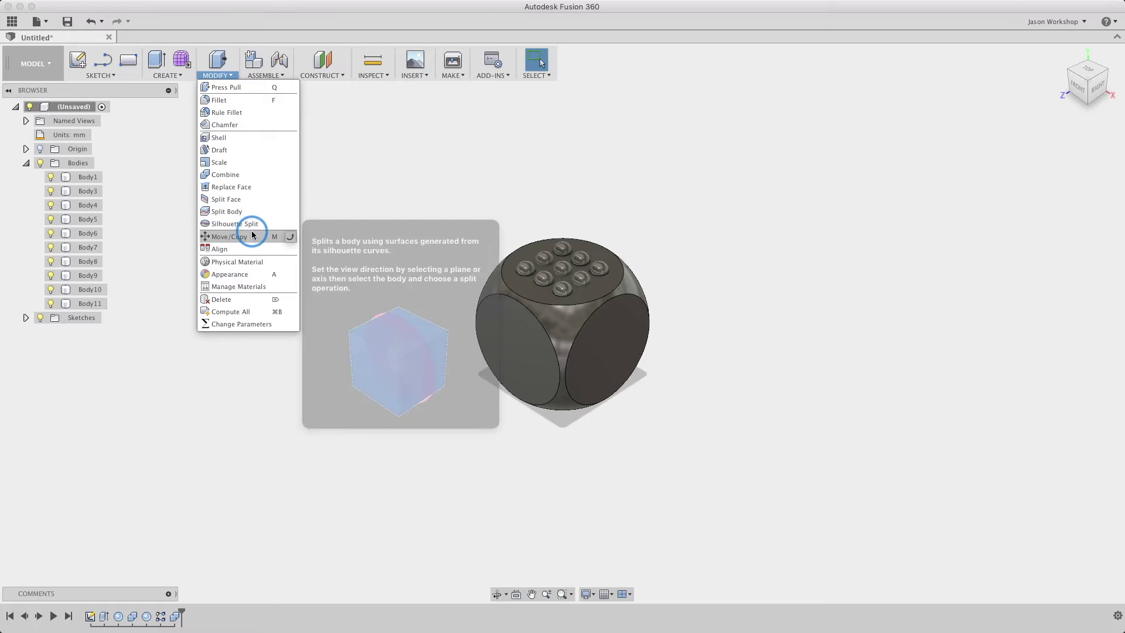
left_click(253, 235)
left_click(549, 331)
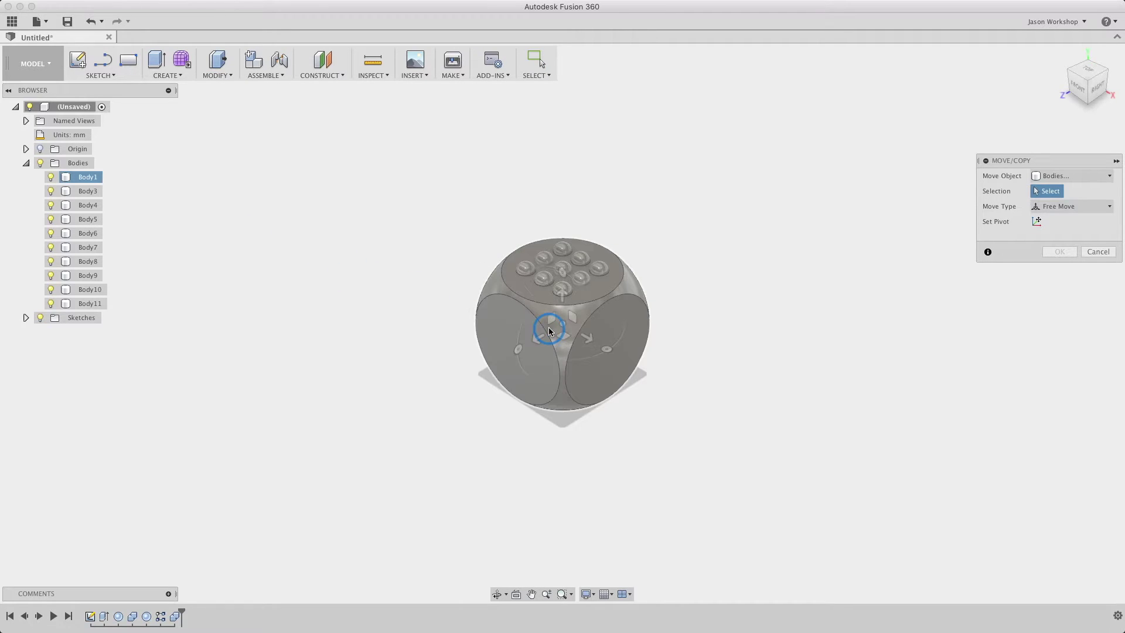
left_click(551, 330)
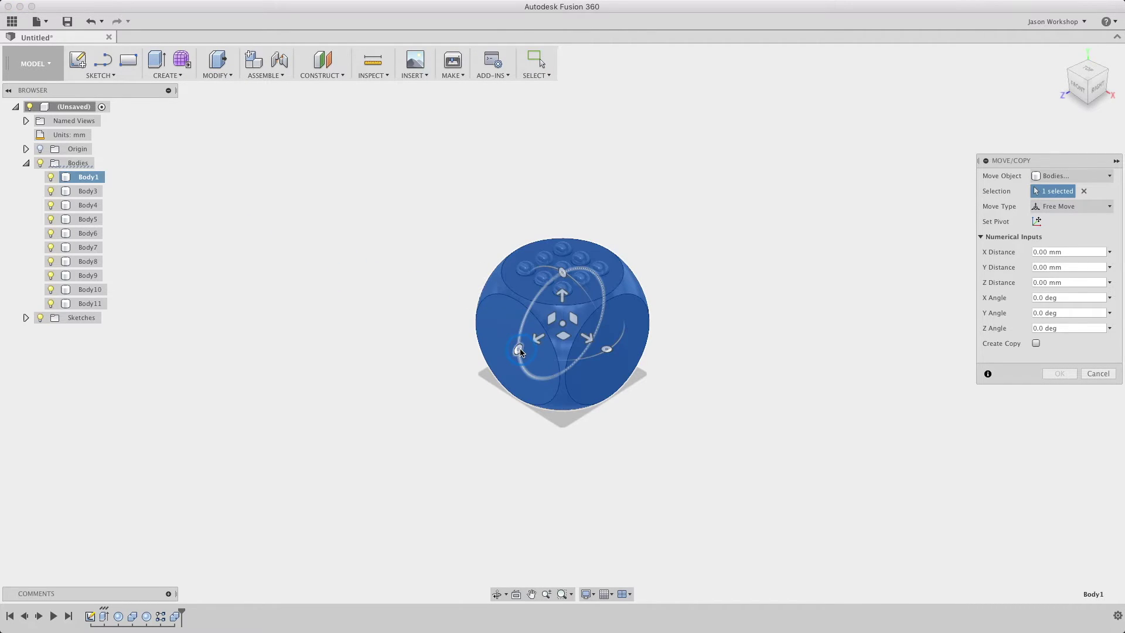
left_click_drag(518, 350, 598, 311)
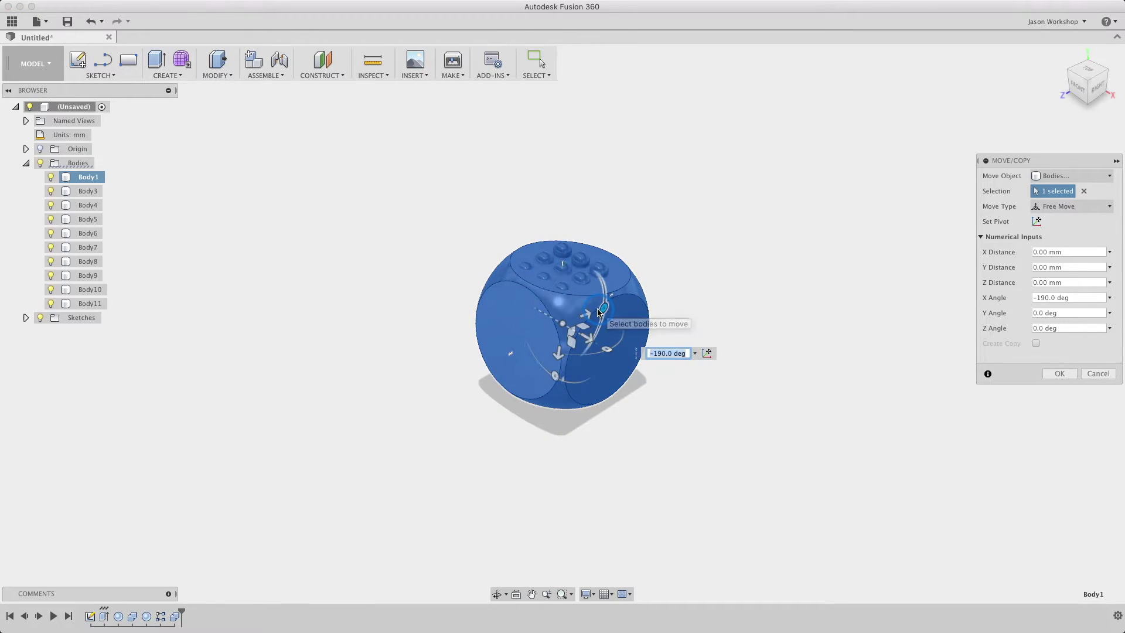
type("-180")
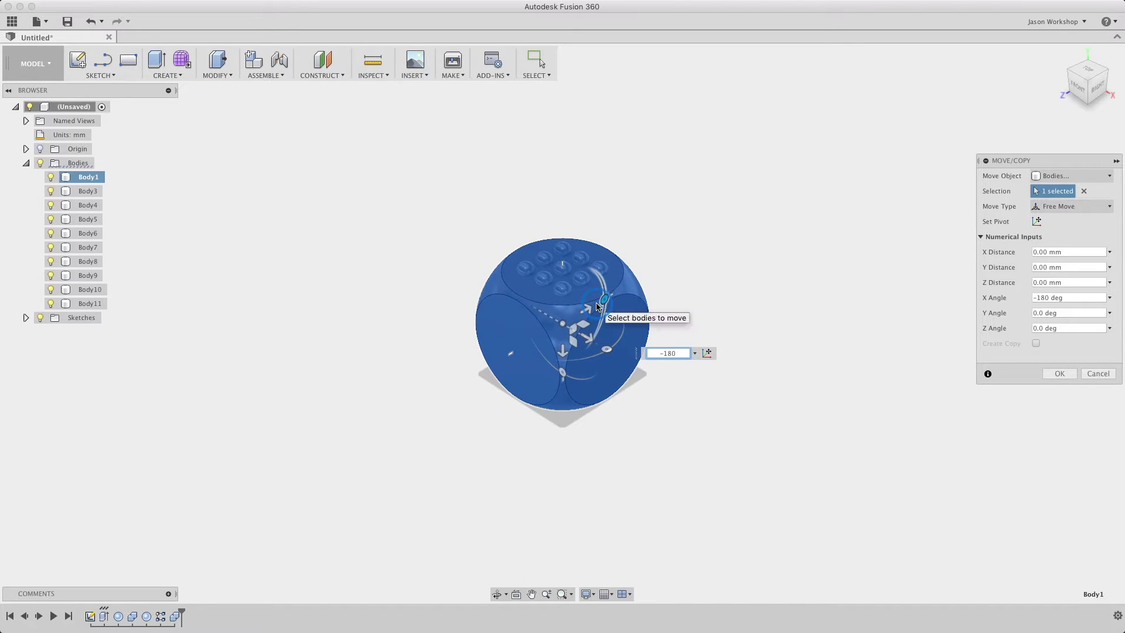
key("Return")
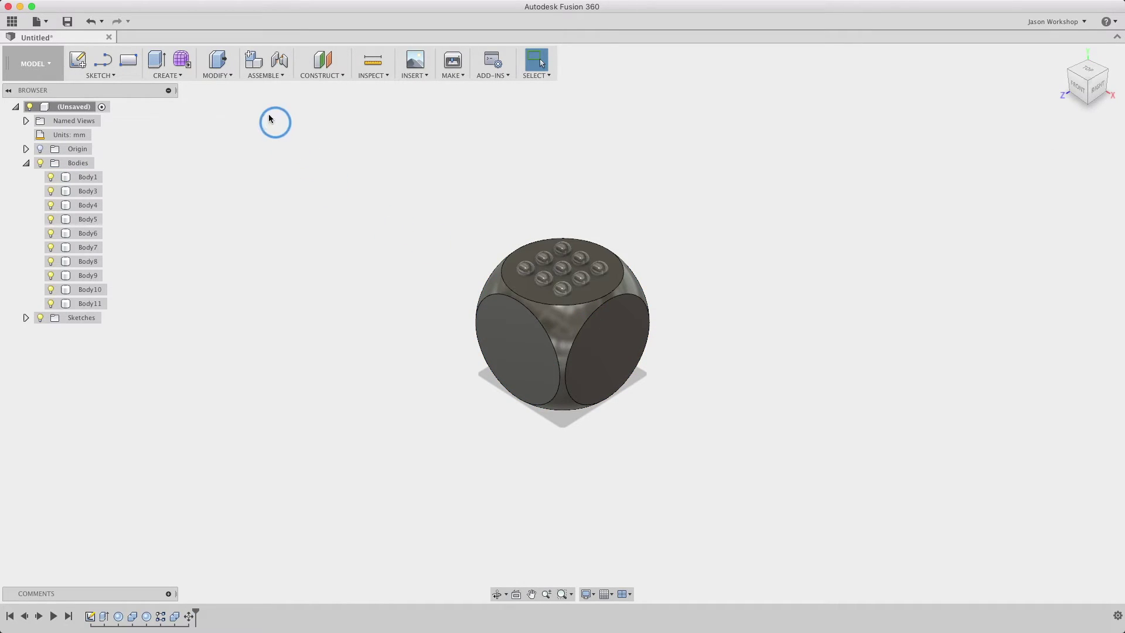
Step: Cut the centre pip sphere (Body3) from the die body
left_click(217, 73)
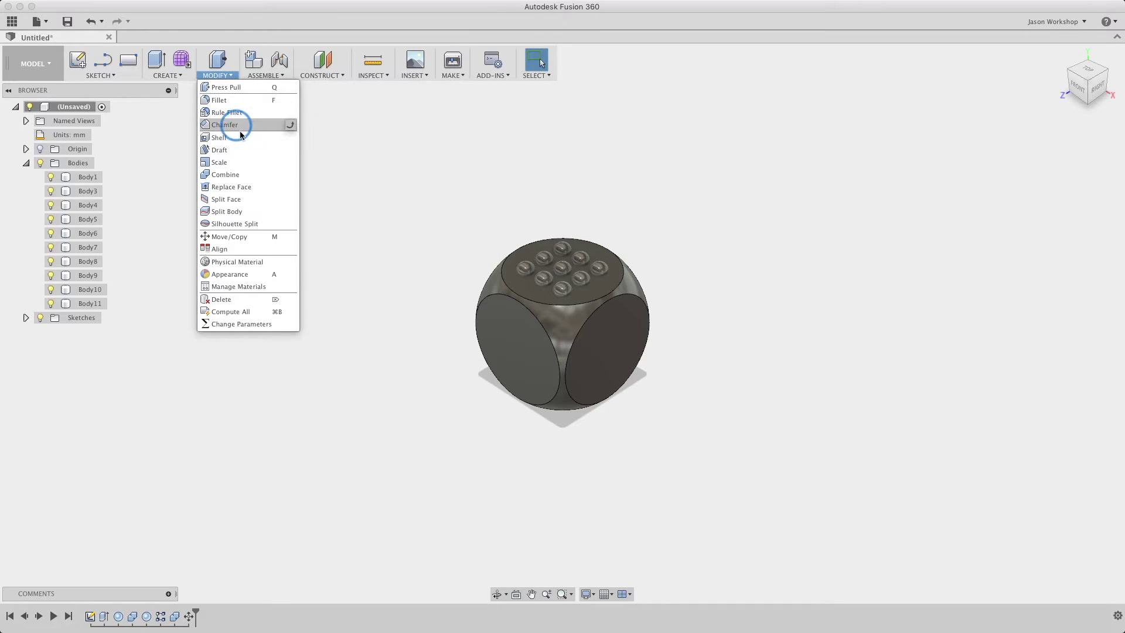
left_click(256, 173)
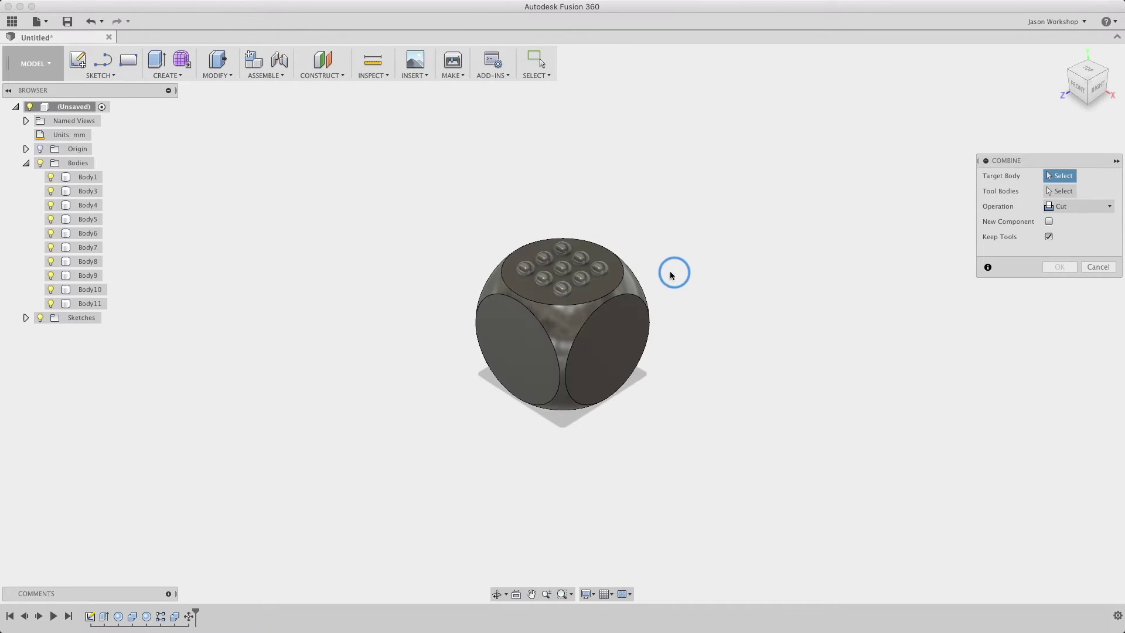
left_click(631, 278)
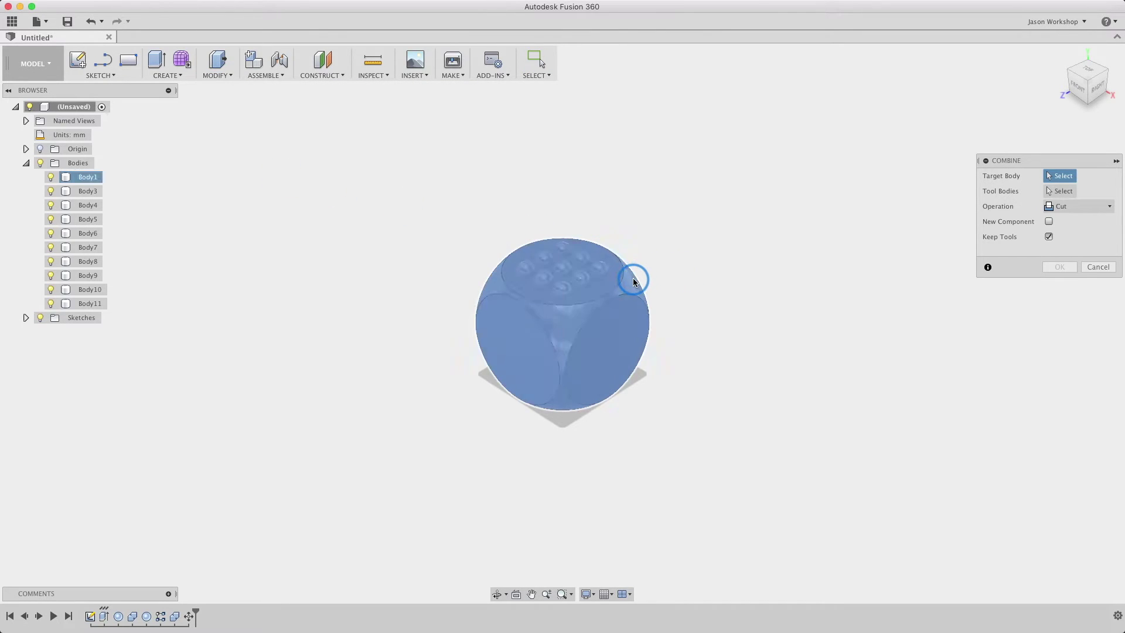
left_click(567, 271)
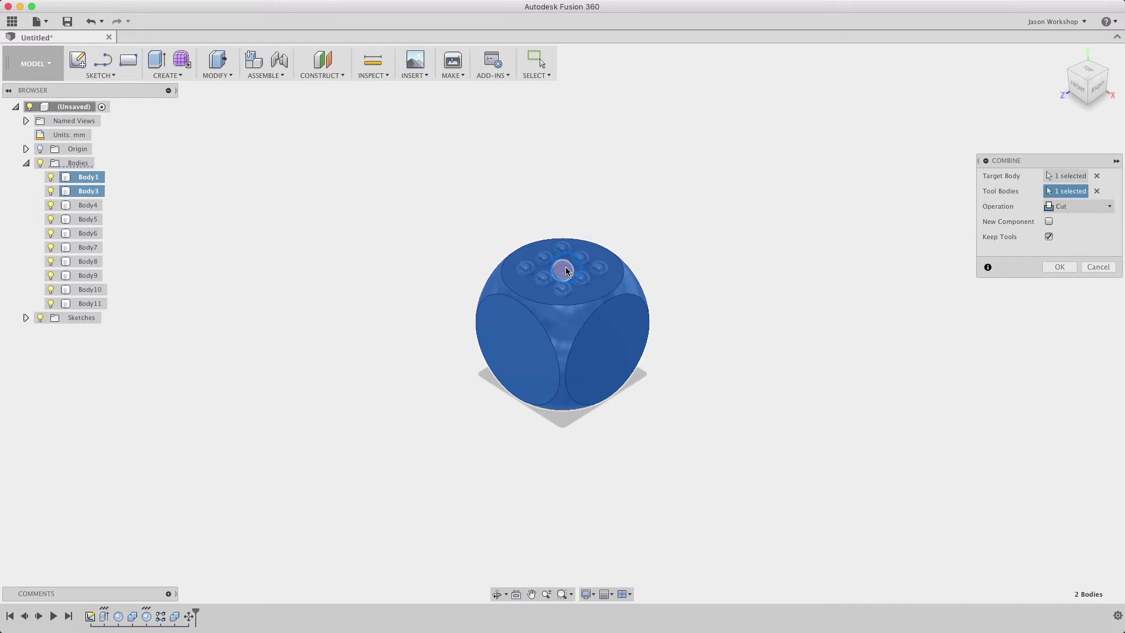
key("Return")
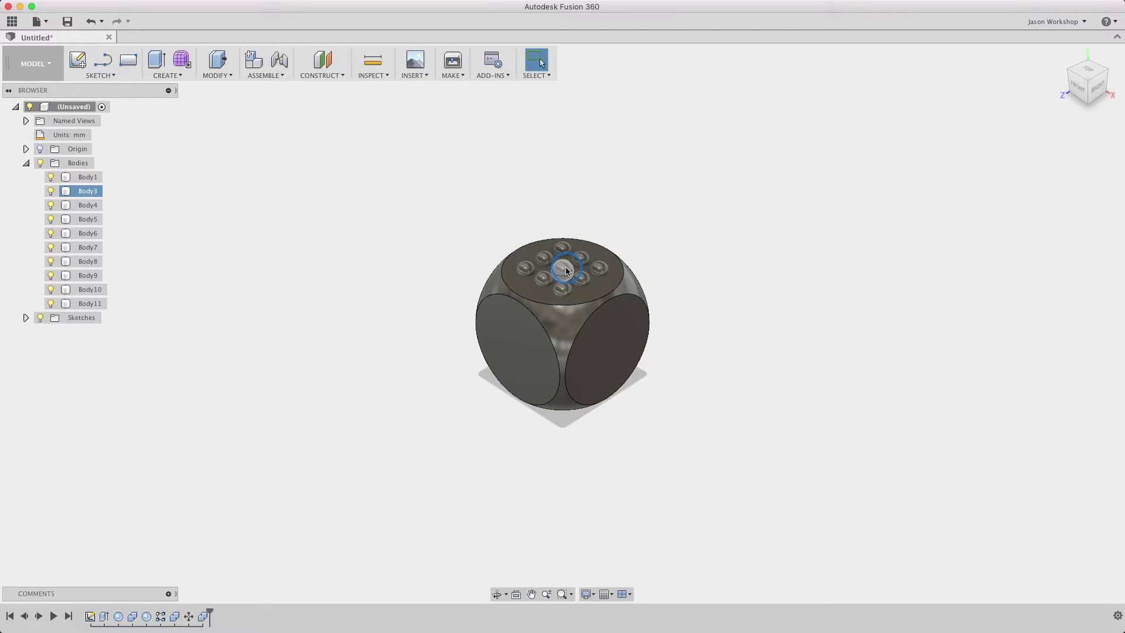
Step: Rotate the die body 90° about the Z axis with Move/Copy
left_click(220, 75)
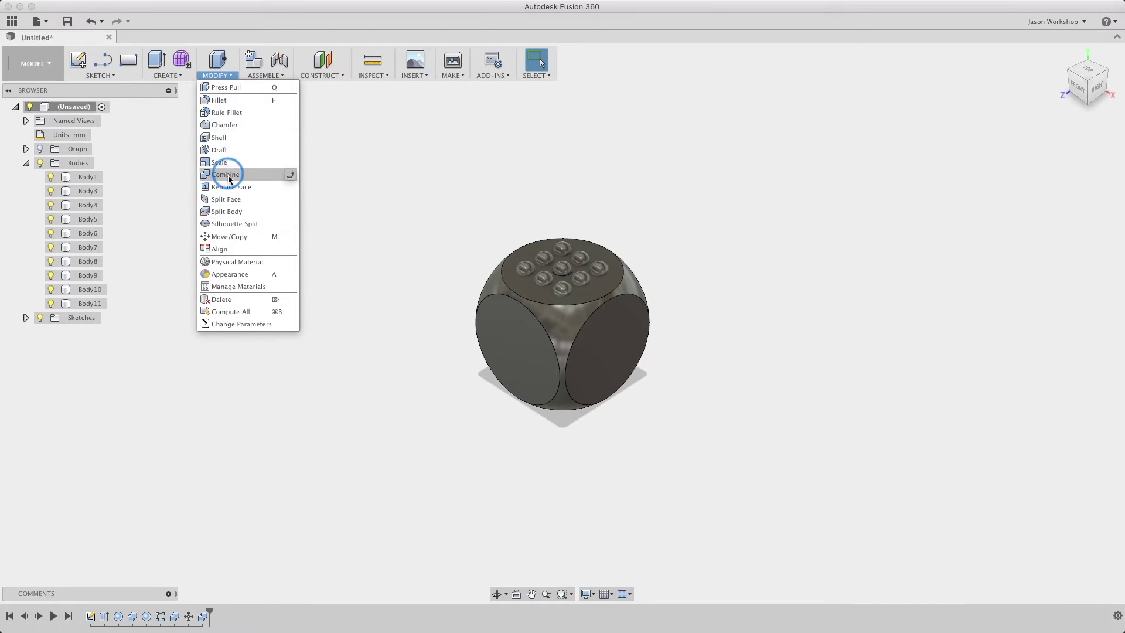
left_click(246, 237)
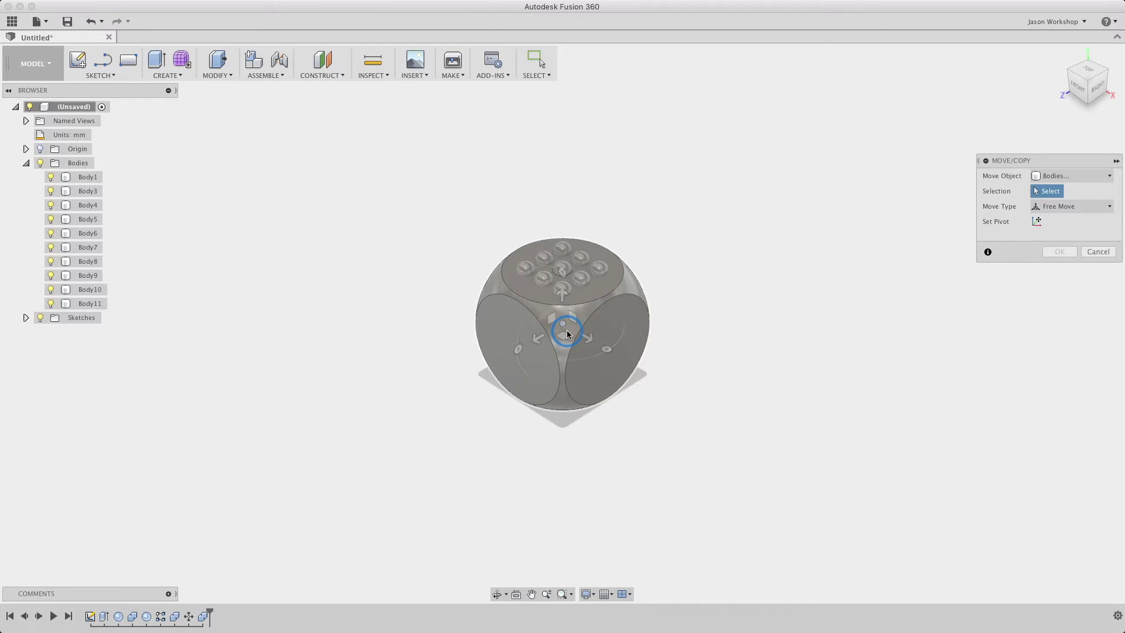
left_click(567, 333)
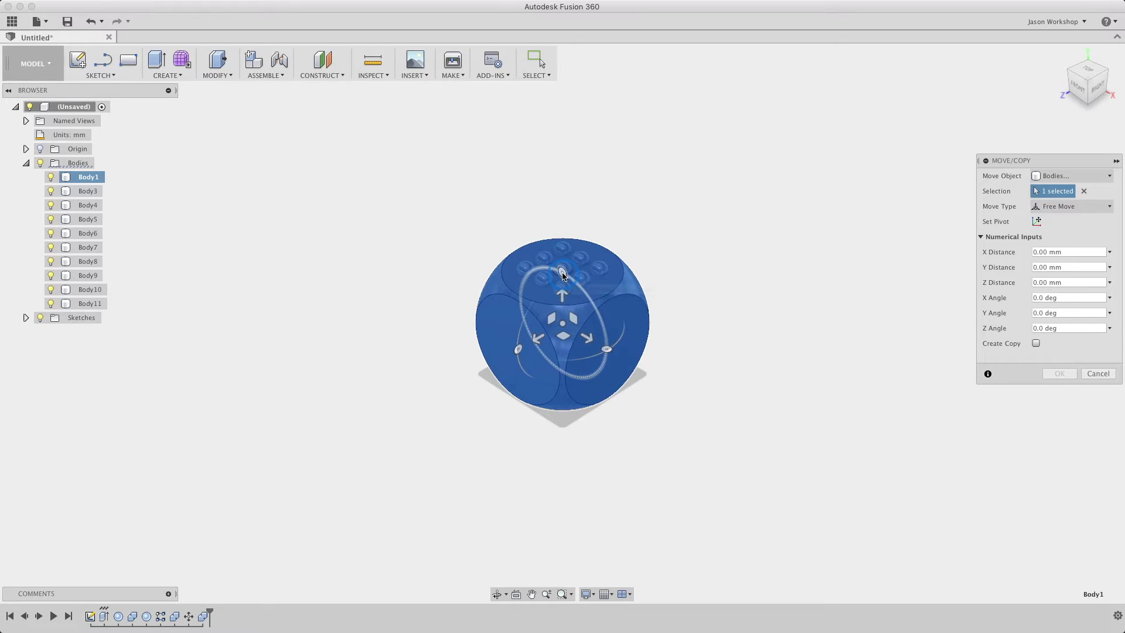
mouse_move(562, 274)
left_mouse_down()
mouse_move(479, 266)
mouse_move(474, 278)
left_mouse_up()
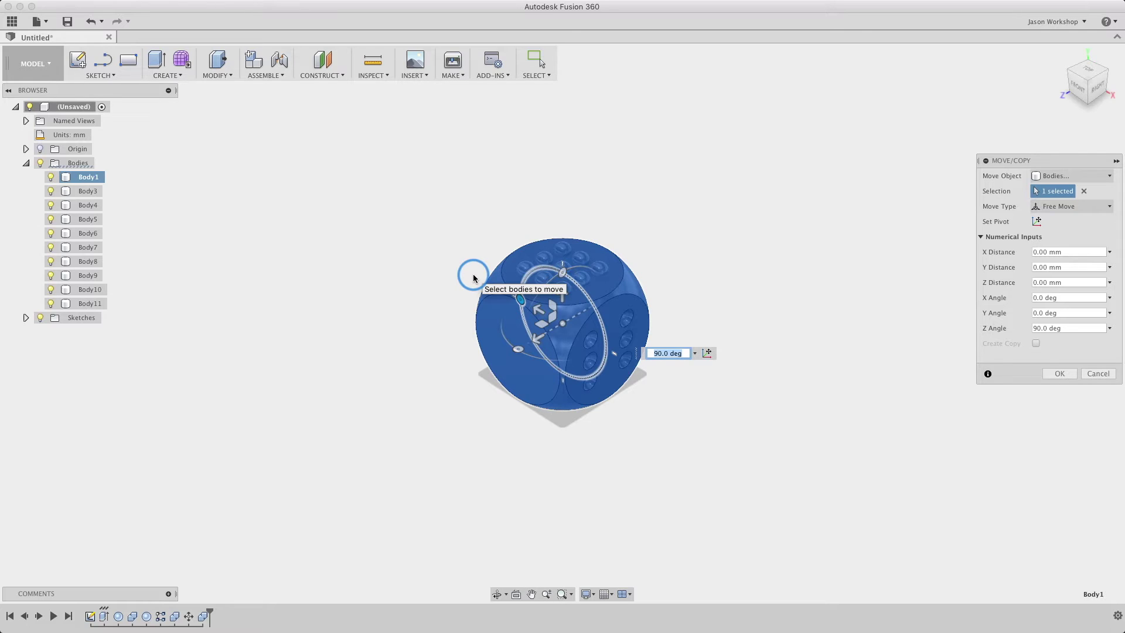
key("Return")
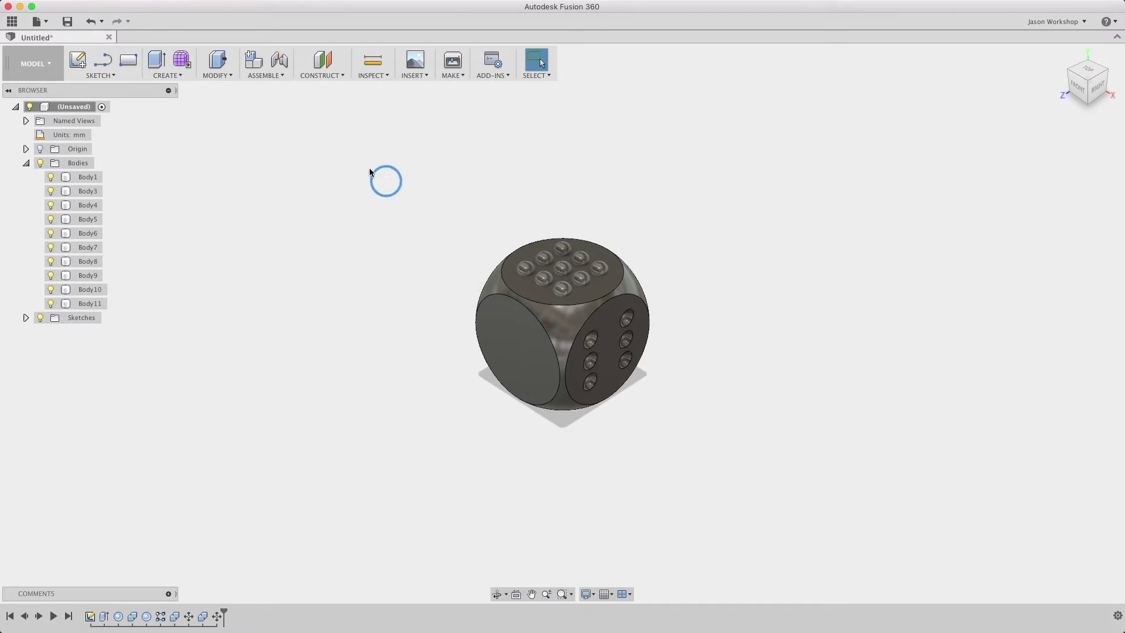
left_click(218, 74)
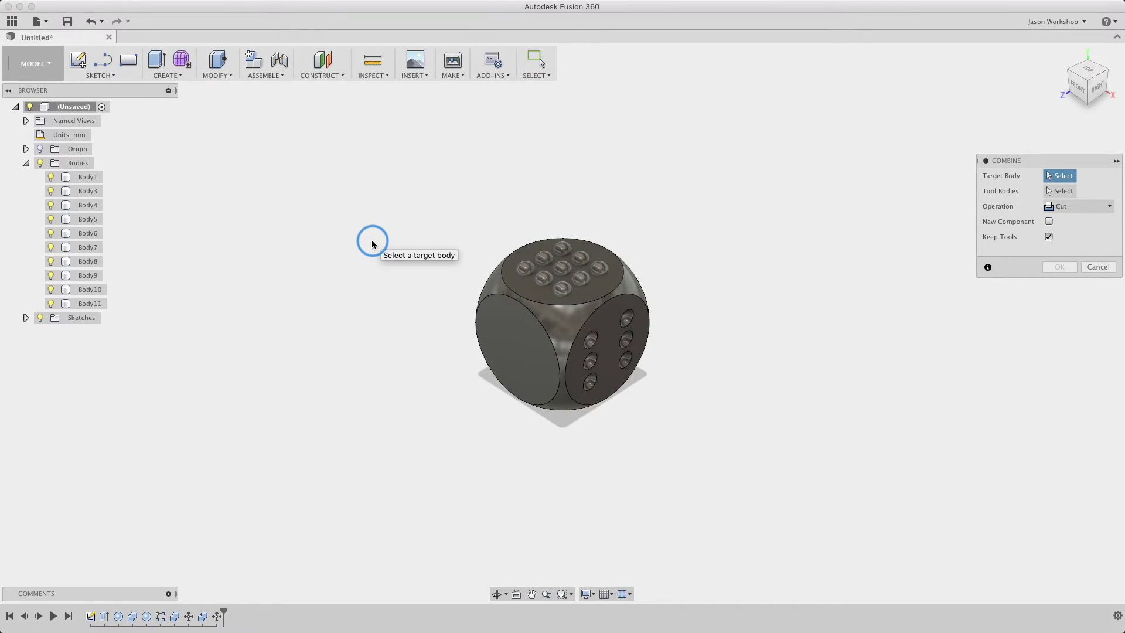
Step: Cut the five pip spheres from the die's top face, with the die as target
left_click(529, 313)
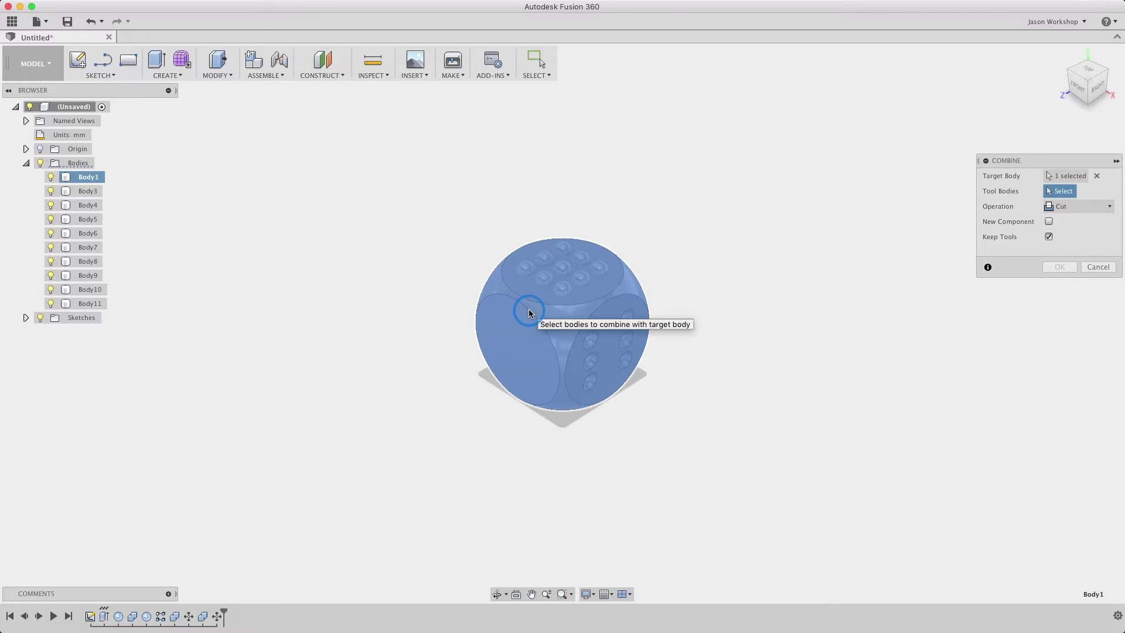
left_click(526, 274)
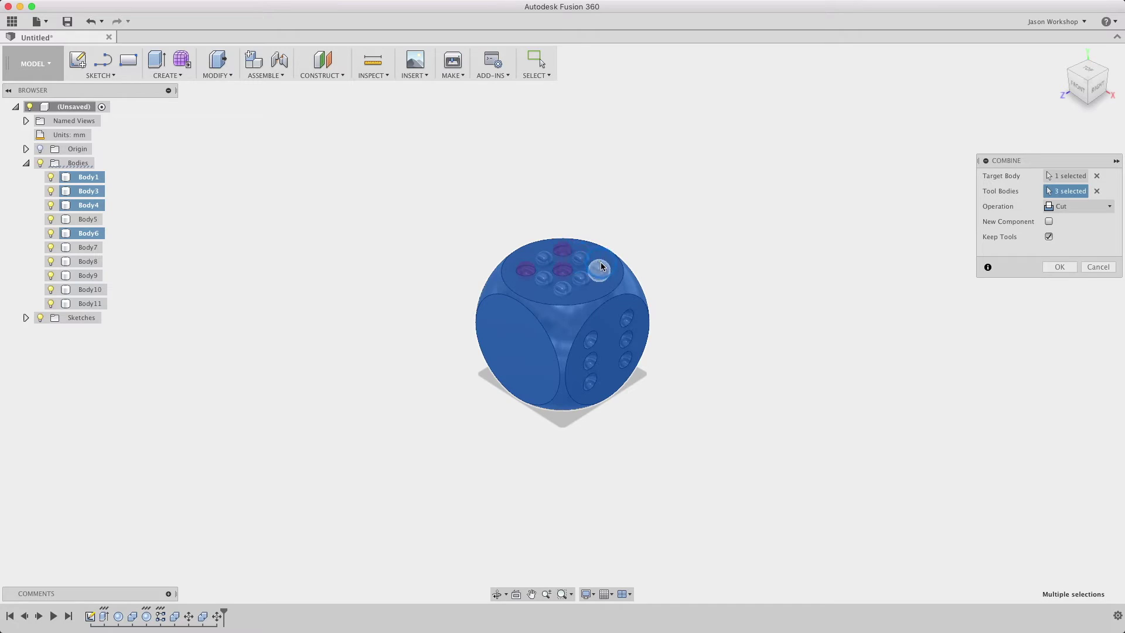
left_click(600, 269)
left_click(564, 289)
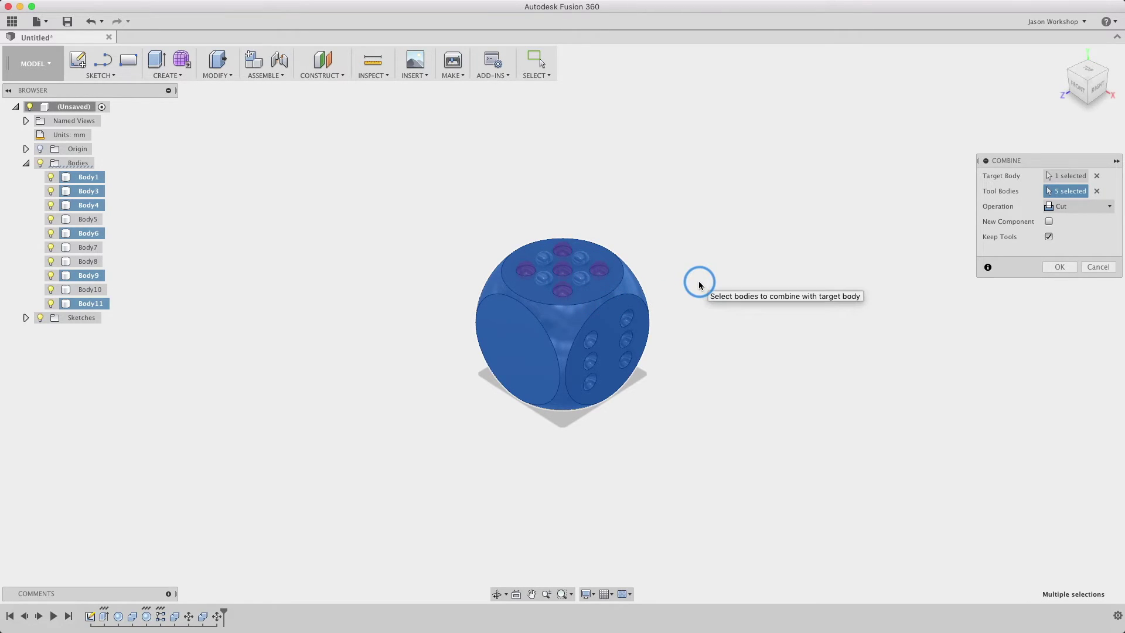
key("Return")
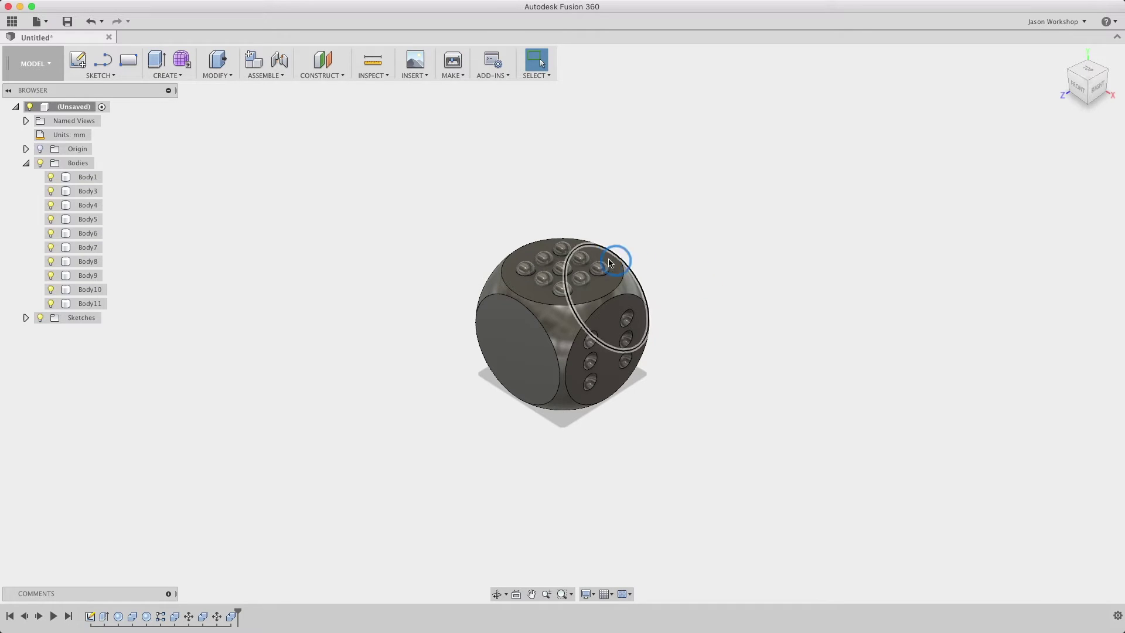
Step: Flip Body1 -180° about the X axis with Move/Copy
left_click(216, 82)
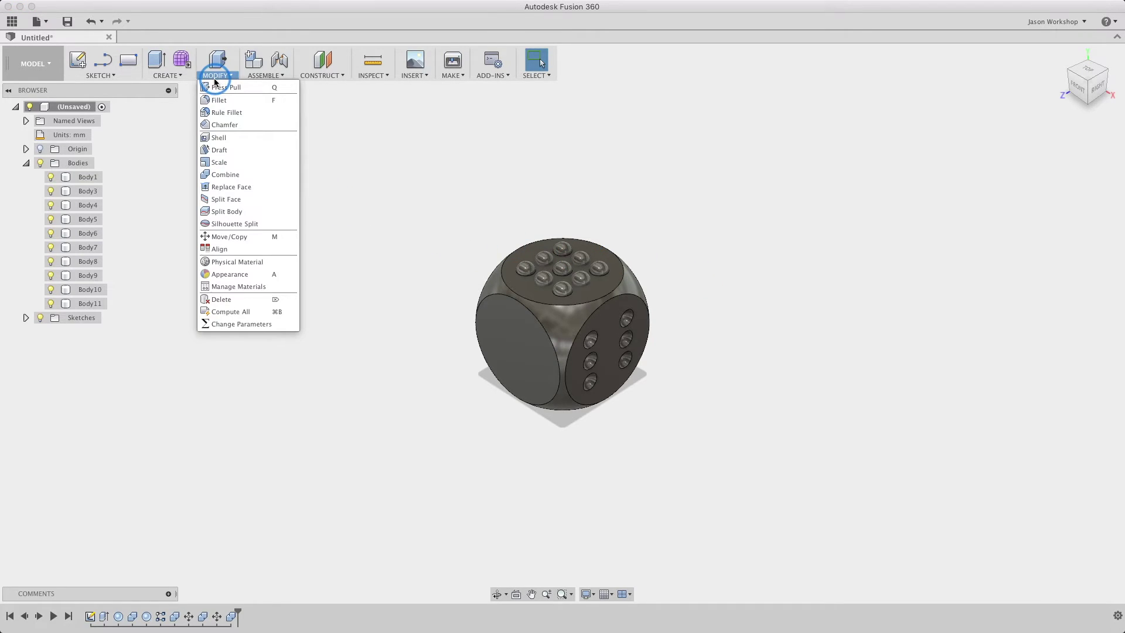
left_click(247, 236)
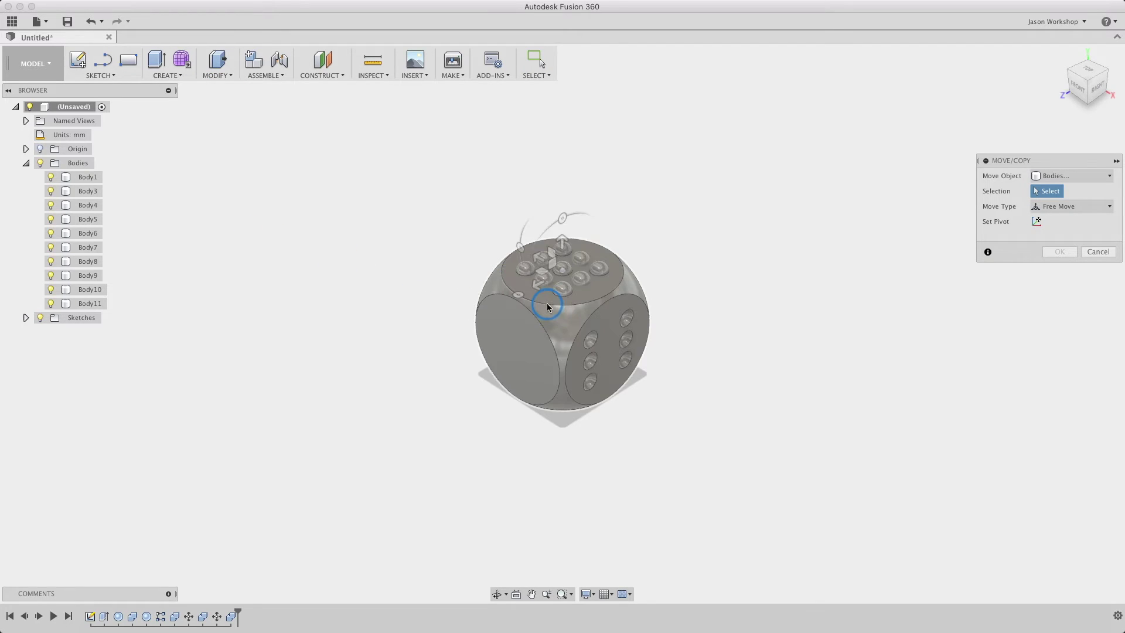
left_click(565, 334)
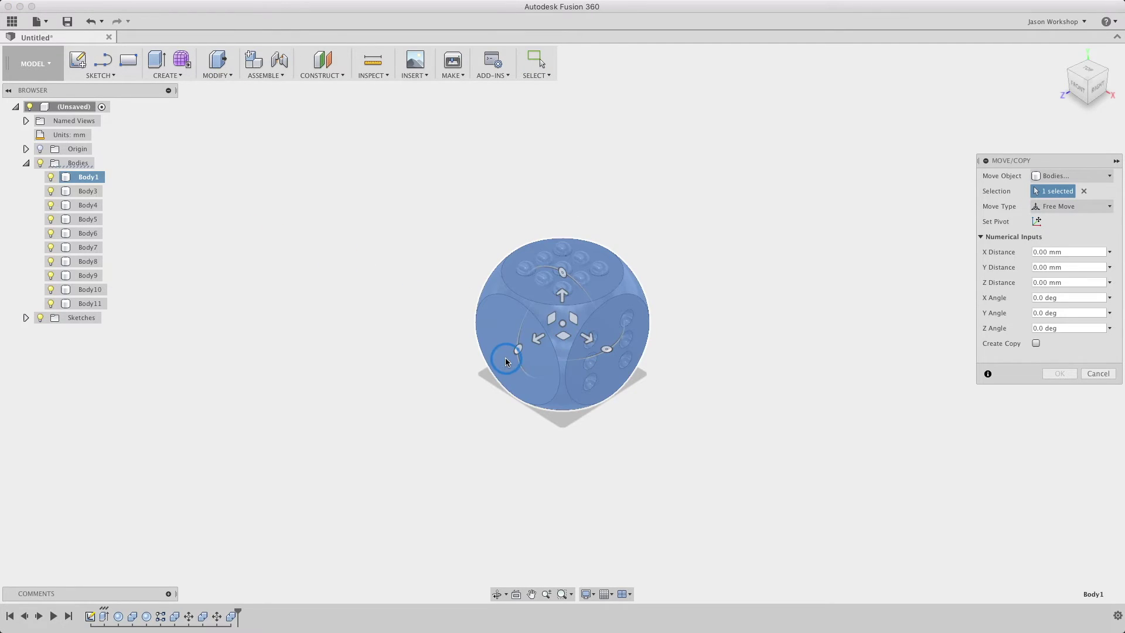
left_click_drag(526, 351, 610, 300)
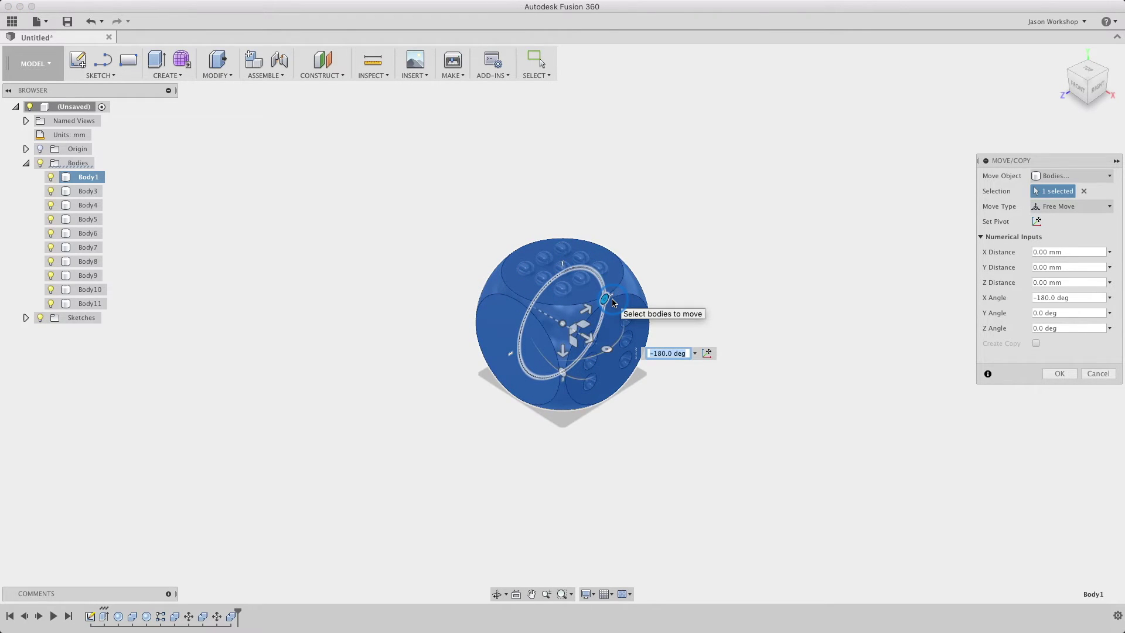
key("Return")
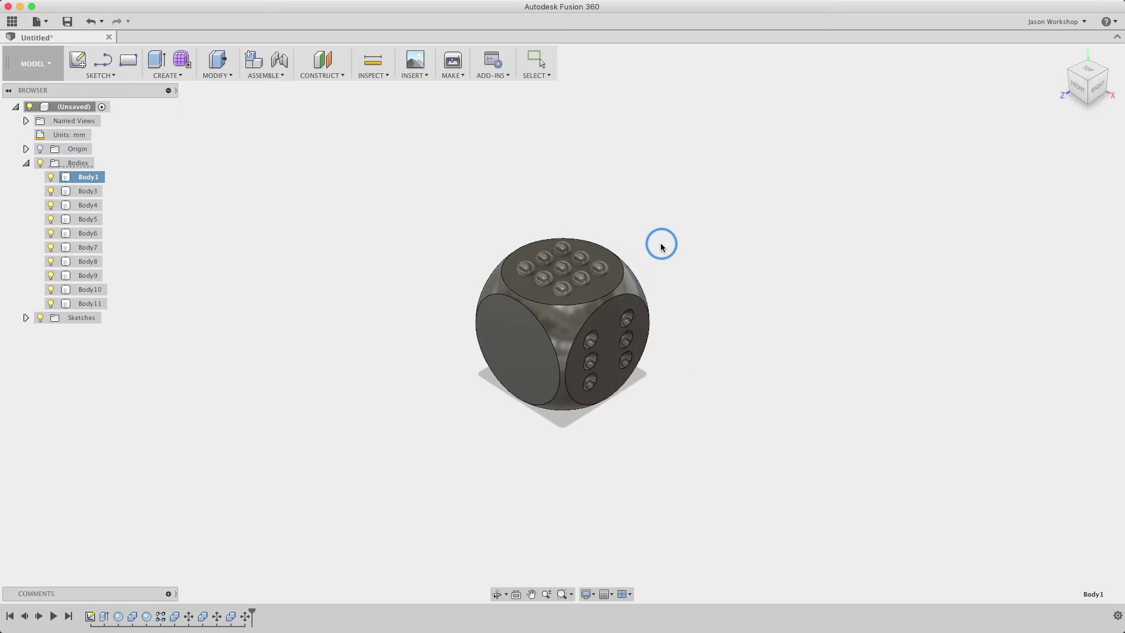
Step: Cut pip bodies Body11 and Body4 into Body1, keeping the tool bodies
left_click(225, 77)
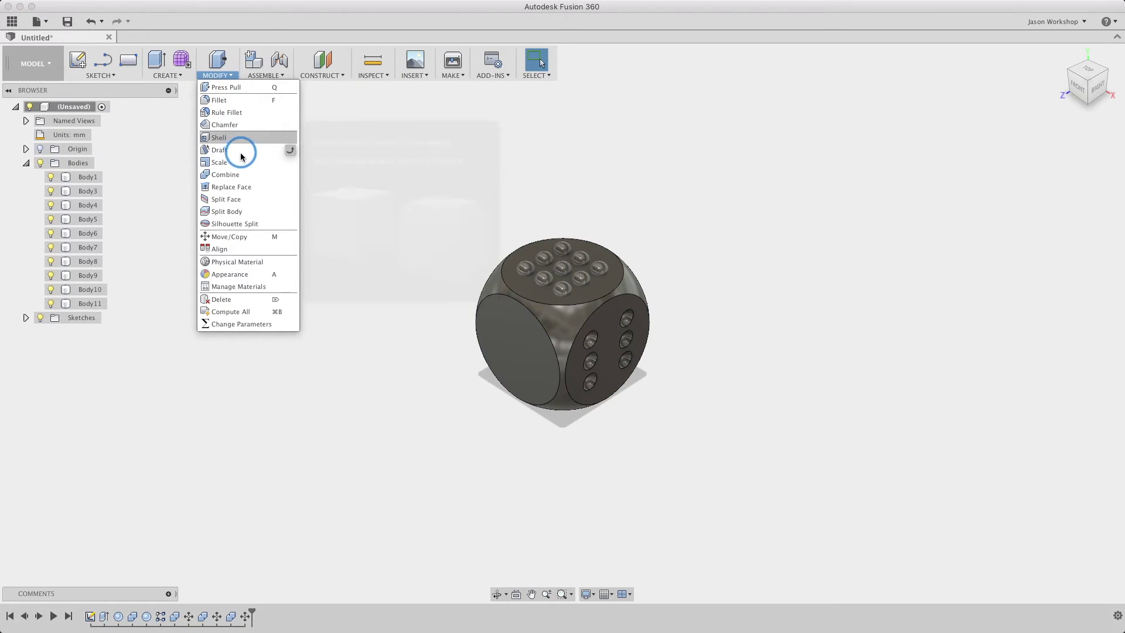
left_click(247, 175)
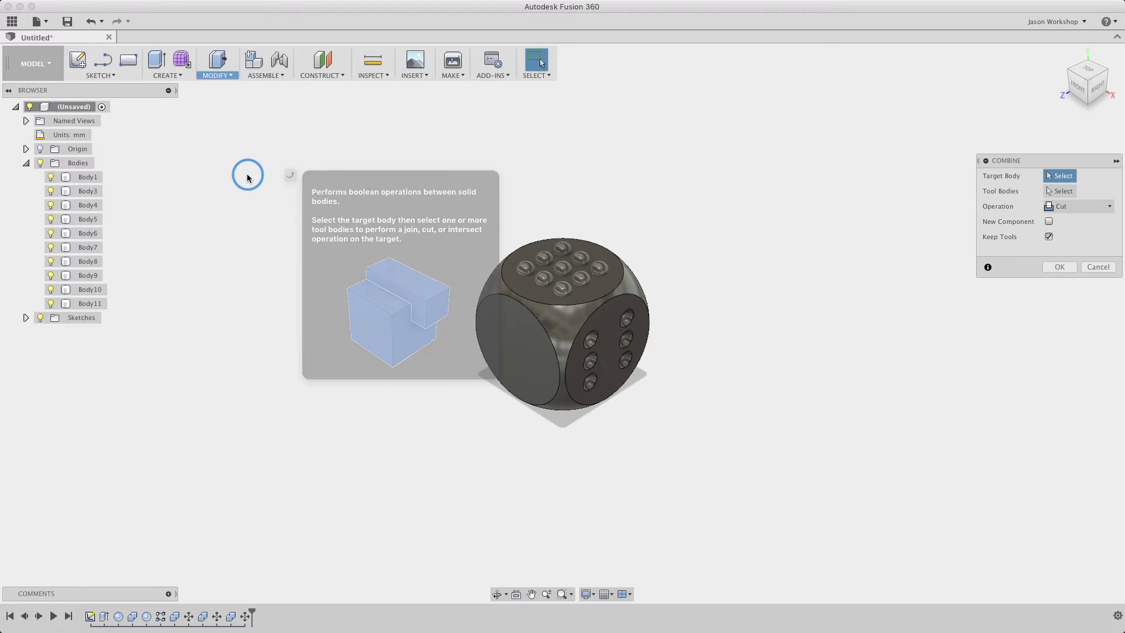
left_click(586, 311)
left_click(566, 291)
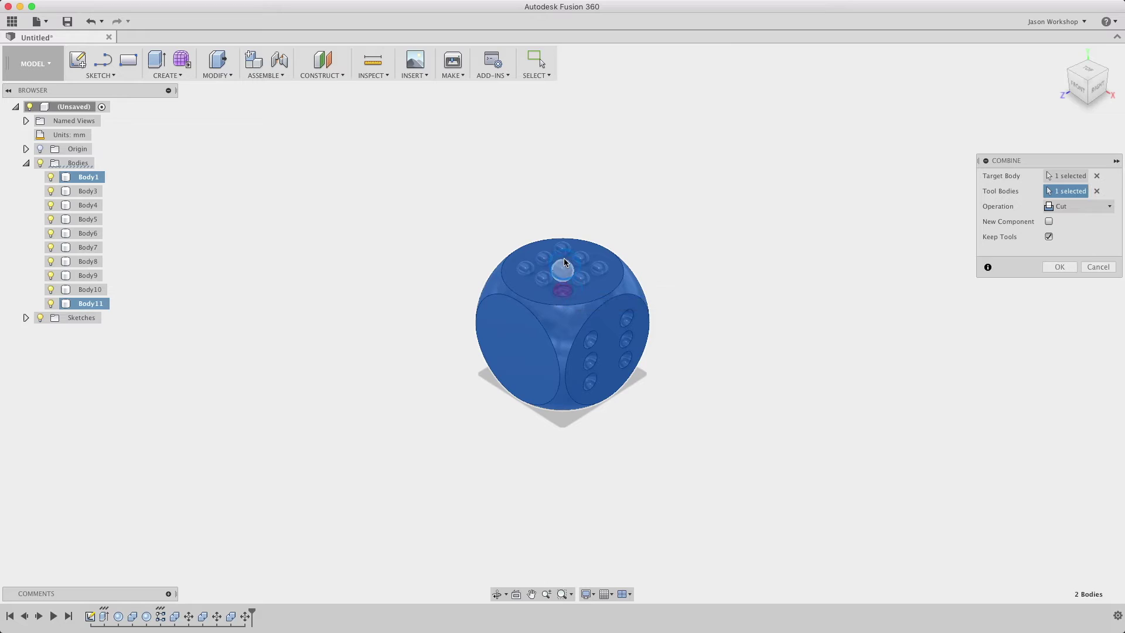
left_click(565, 245)
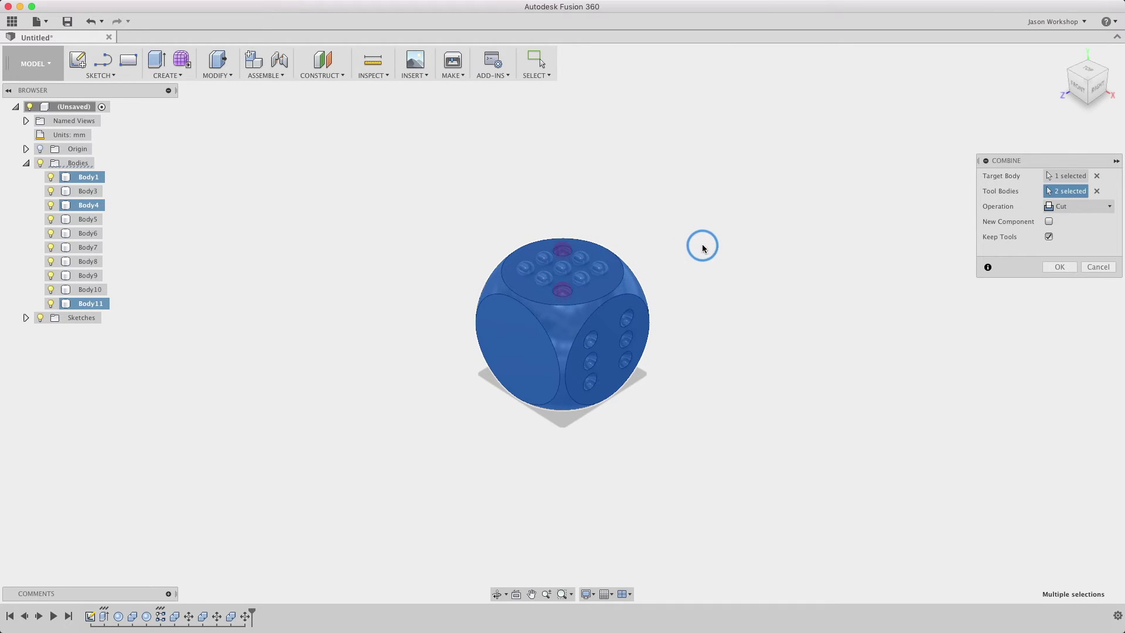
key("Return")
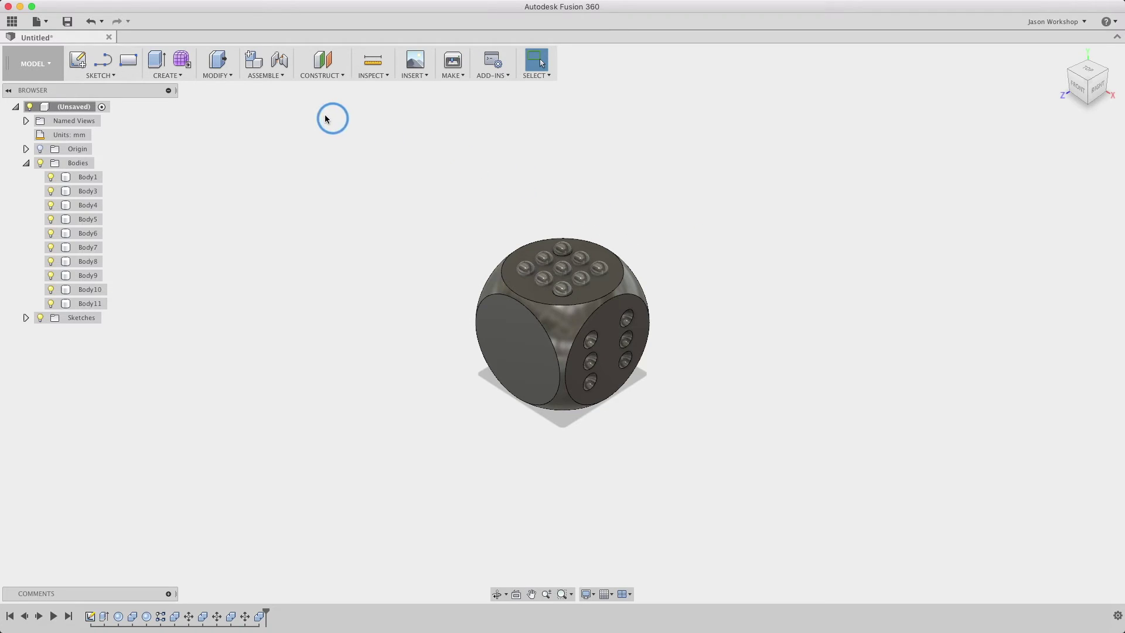
Step: Rotate Body1 -90° about the X axis with Move/Copy
left_click(222, 80)
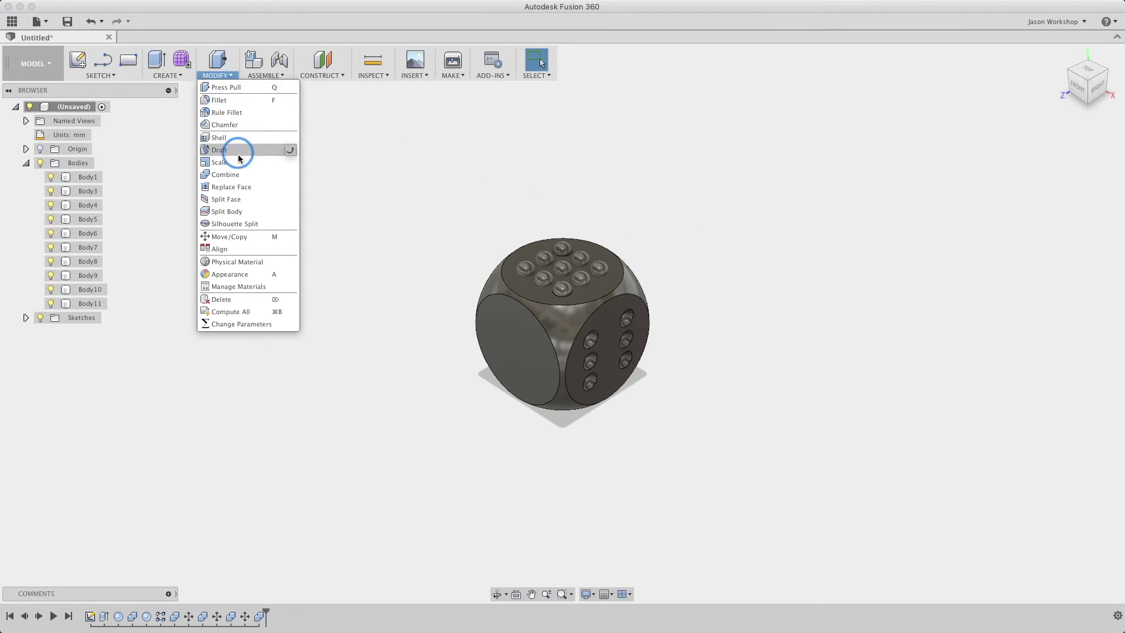
left_click(247, 236)
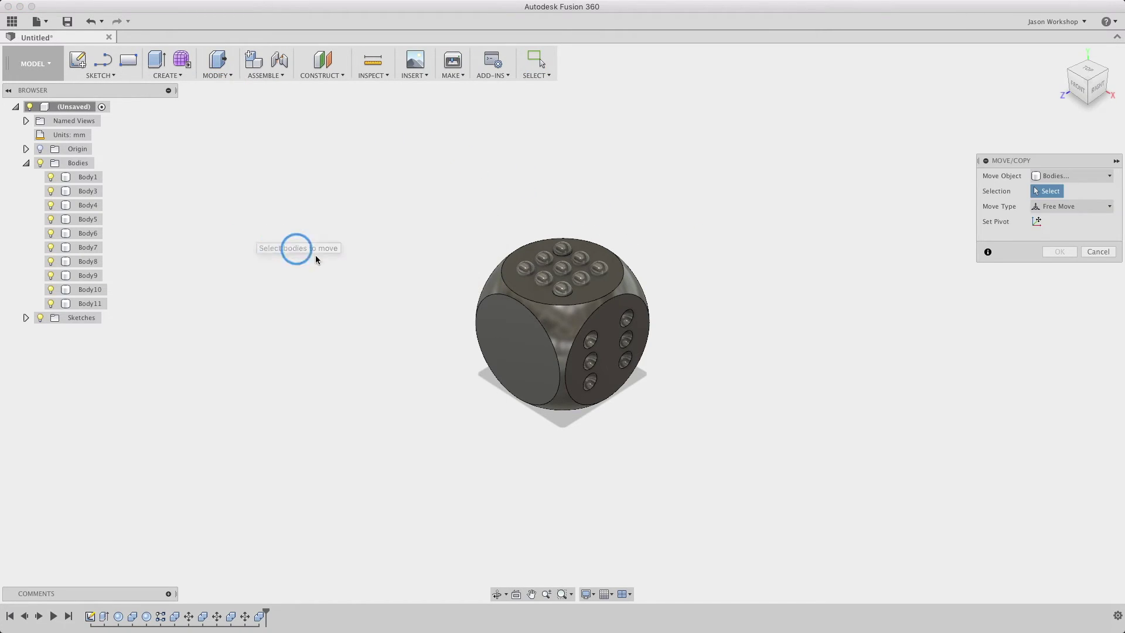
left_click(566, 333)
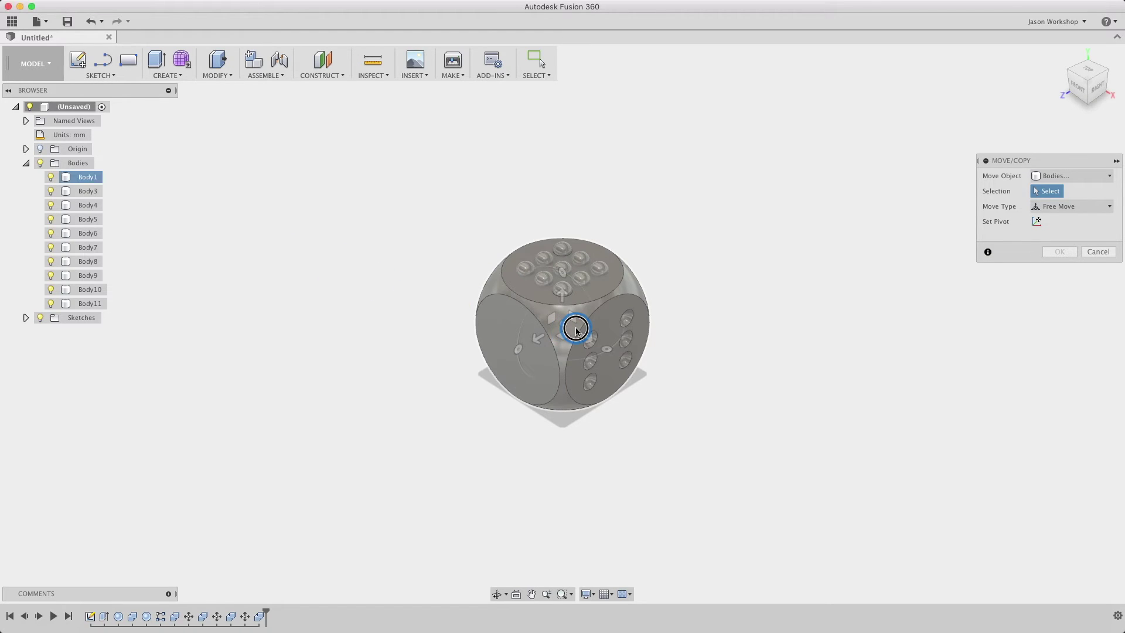
left_click(576, 331)
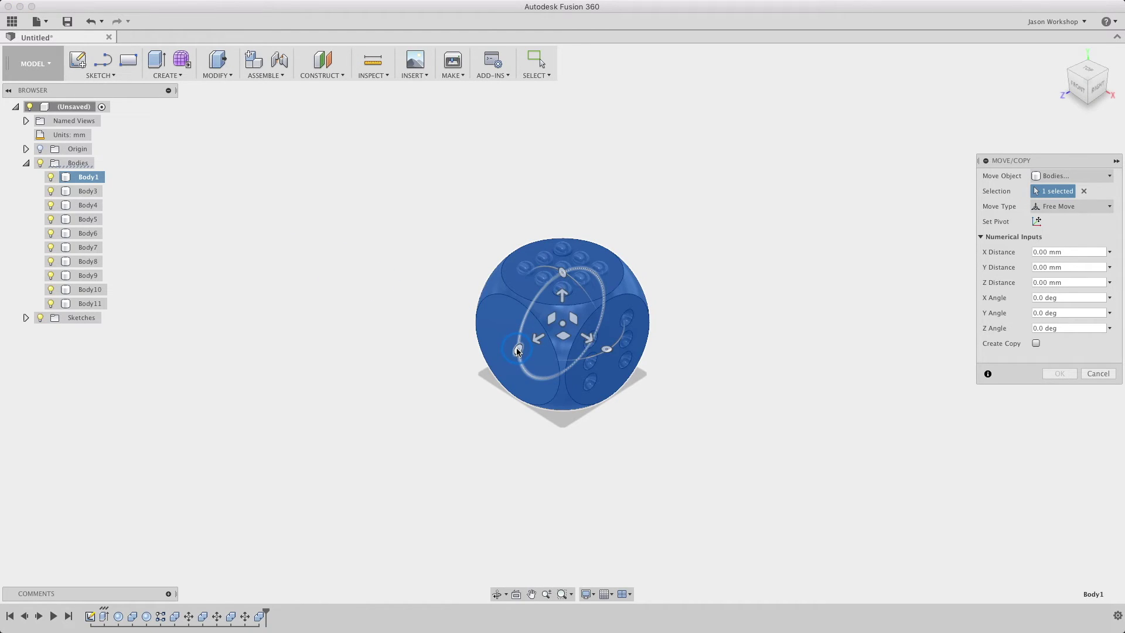
left_click_drag(518, 350, 564, 279)
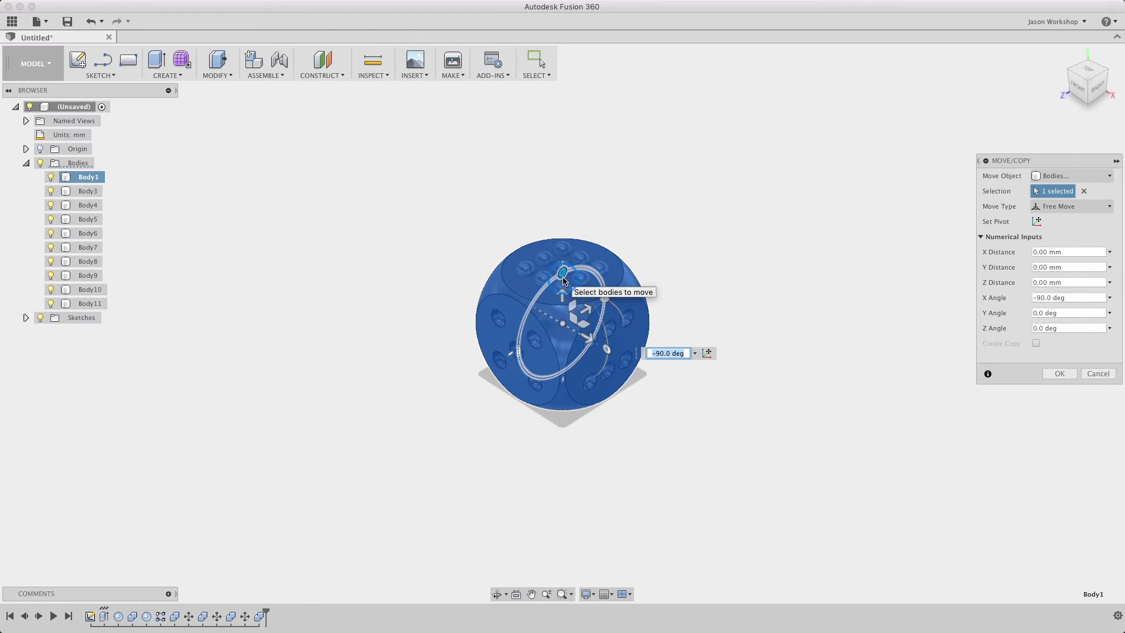
key("Return")
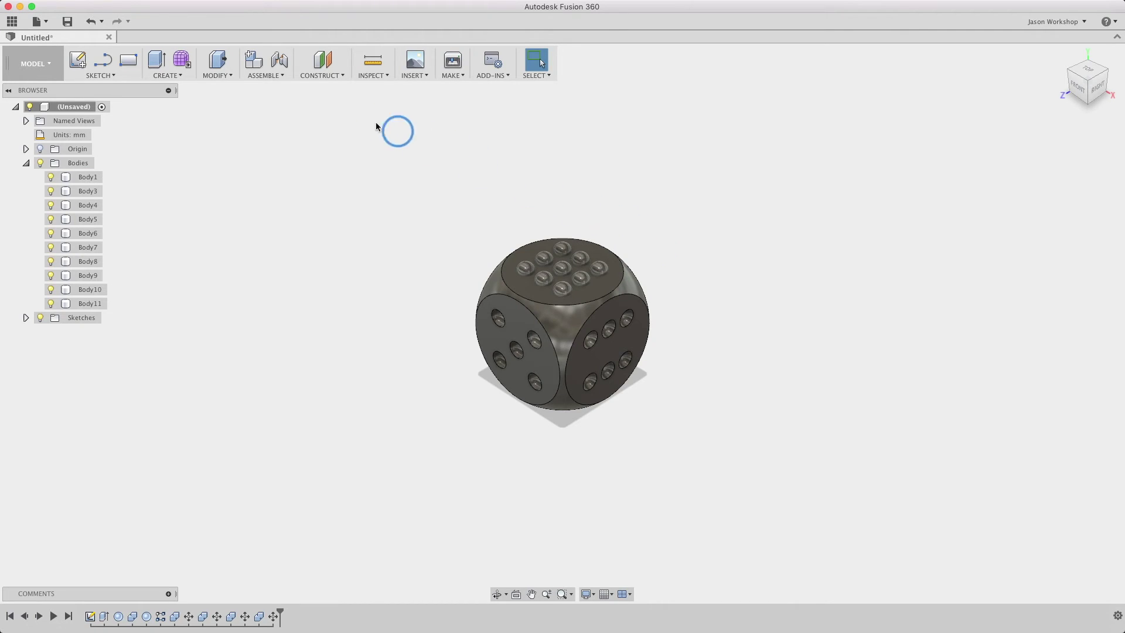
Step: Cut Body4, Body6, Body9 and Body11 into Body1 as four pips, keeping tools
left_click(222, 75)
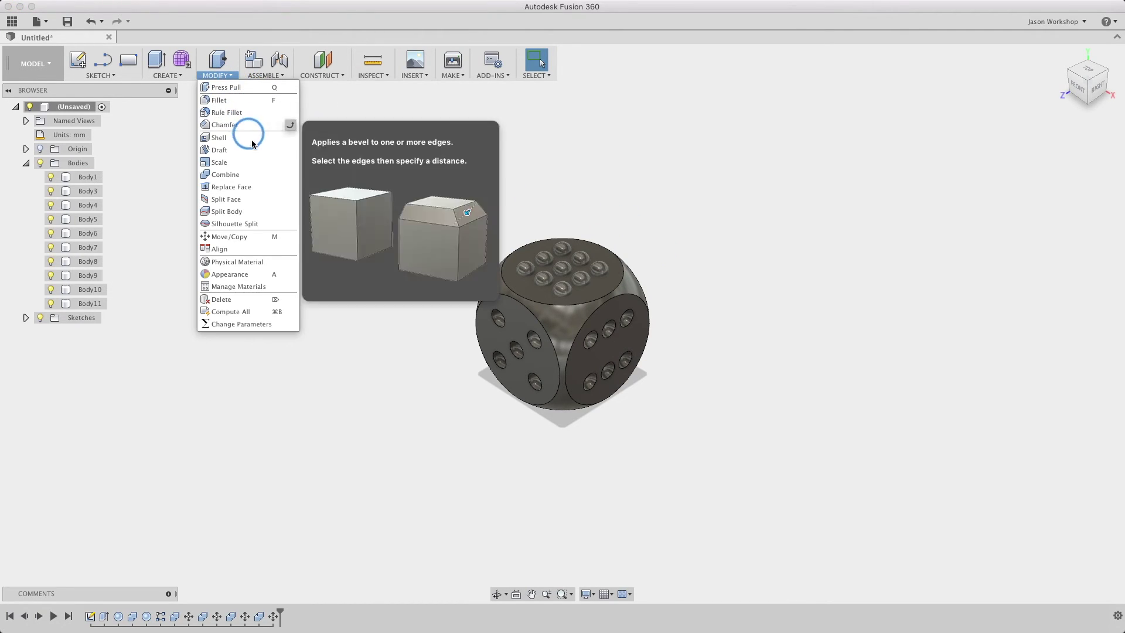
left_click(259, 174)
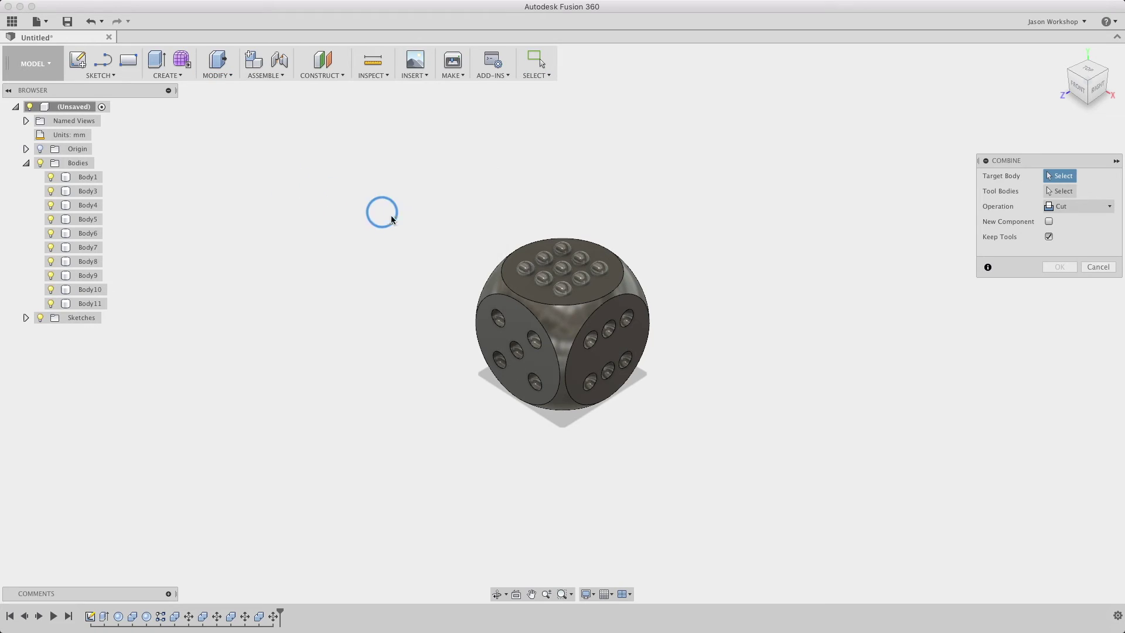
left_click(514, 277)
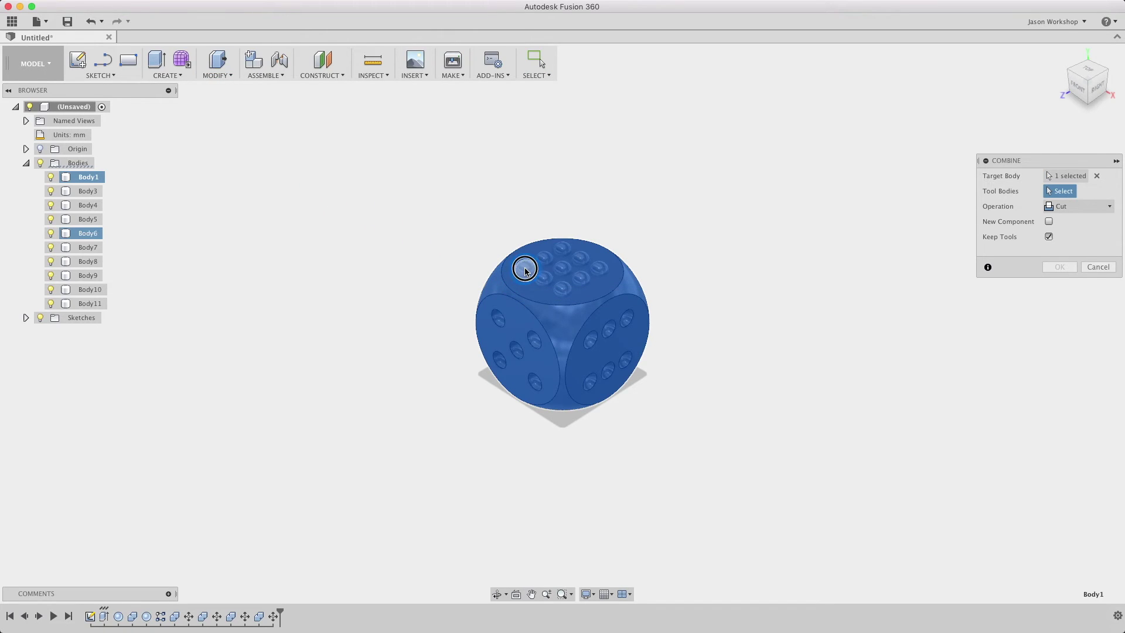
left_click(525, 269)
left_click(563, 250)
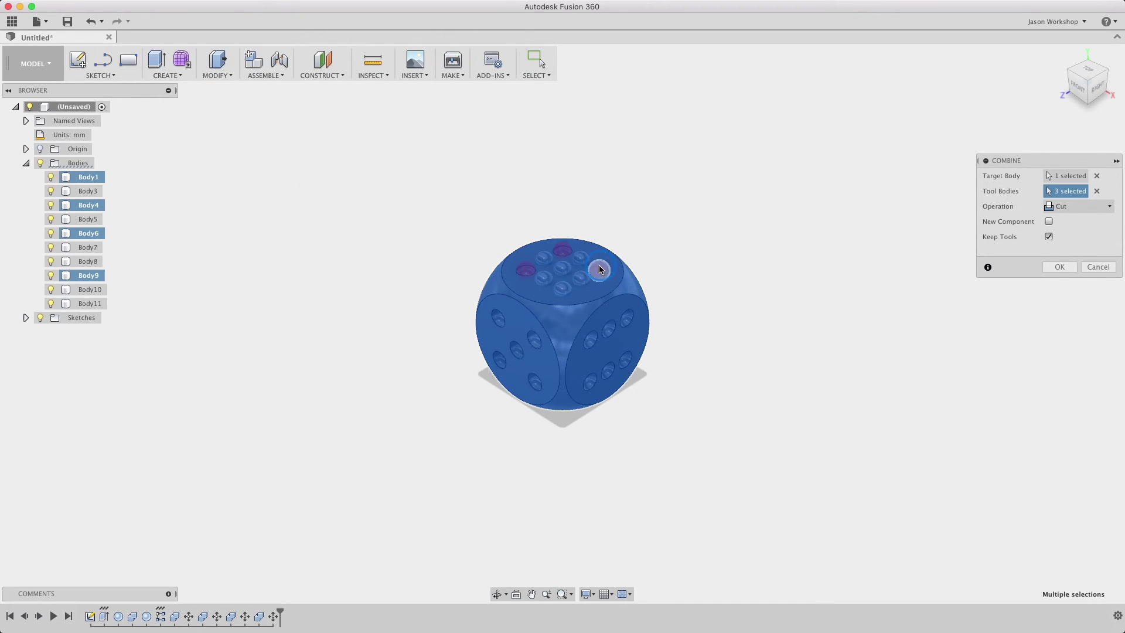
left_click(562, 288)
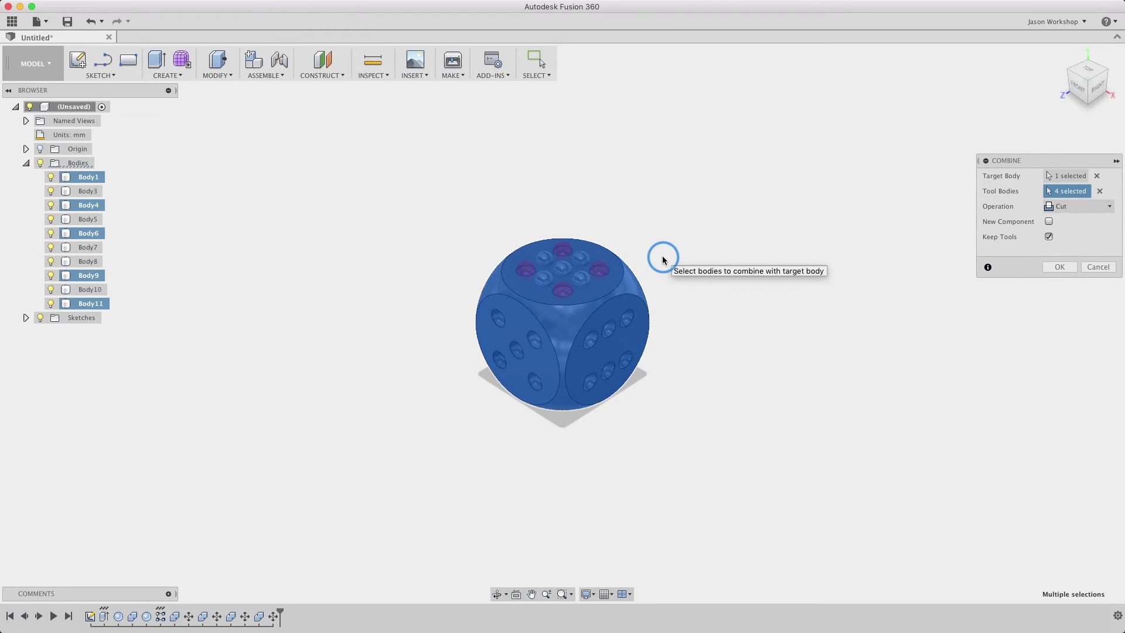
key("Return")
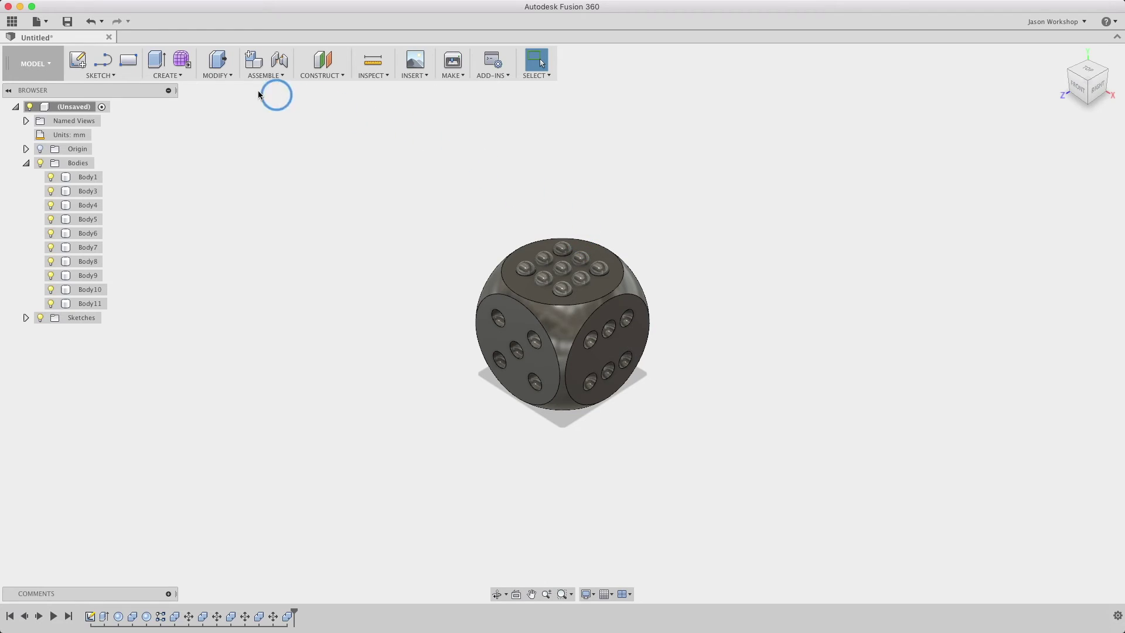
left_click(209, 76)
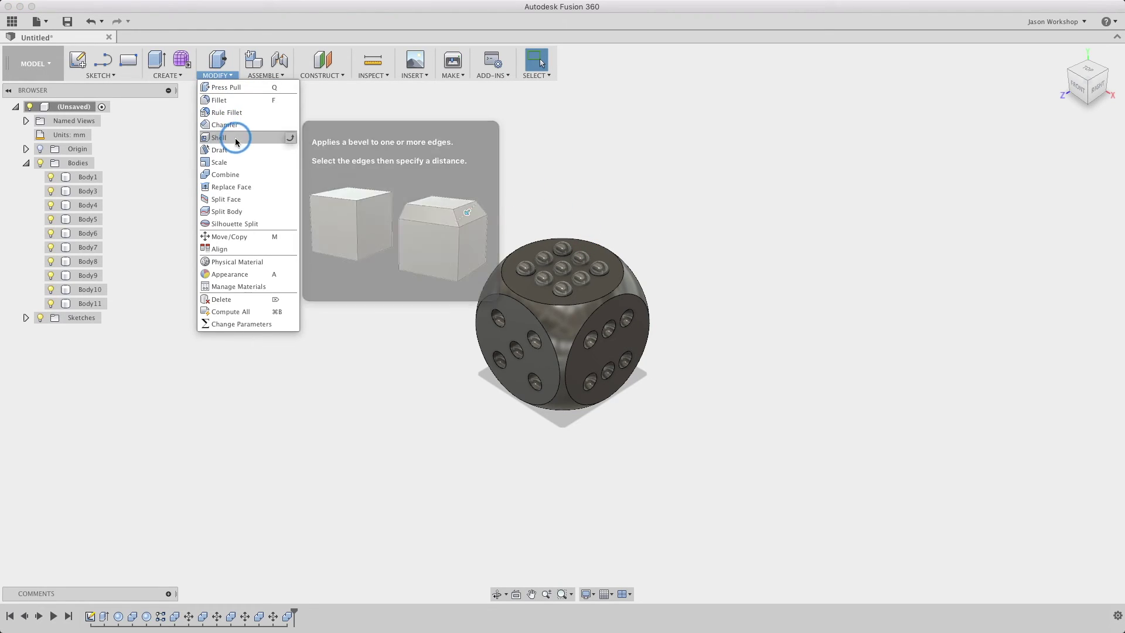
Step: Turn Body1 -180° about the X axis with Move/Copy
left_click(262, 236)
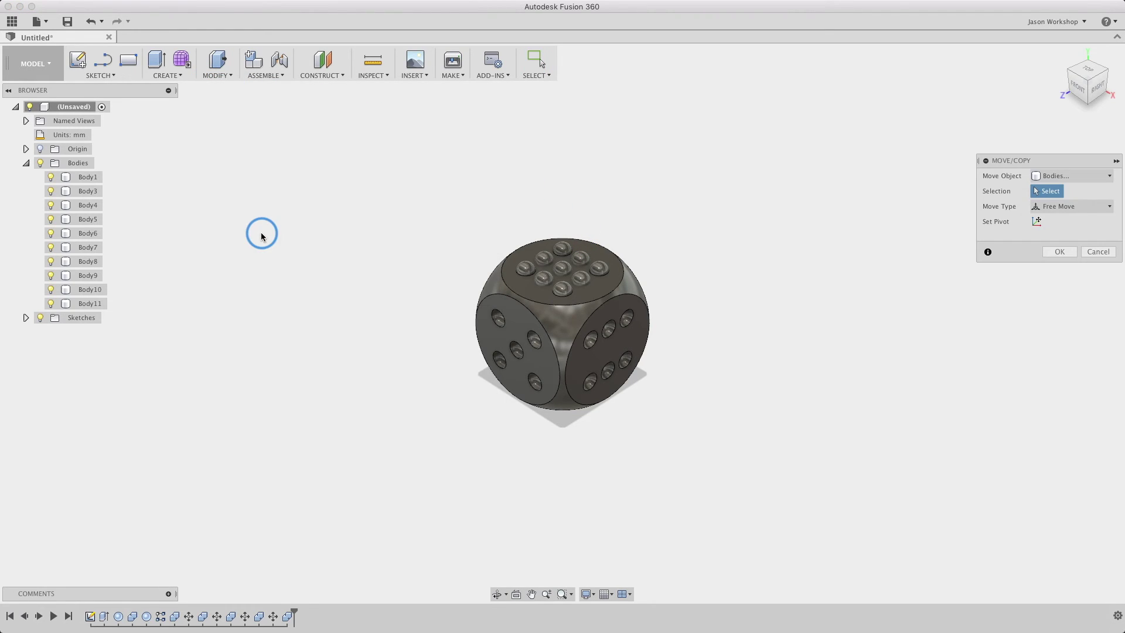
left_click(527, 277)
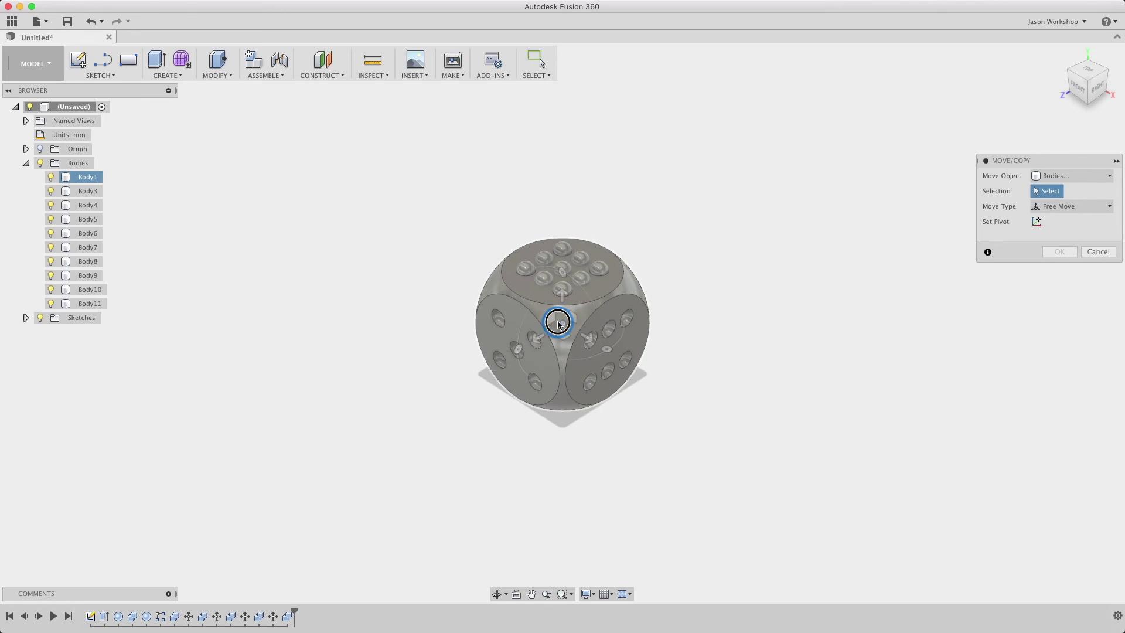
left_click(557, 323)
left_click_drag(518, 350, 629, 287)
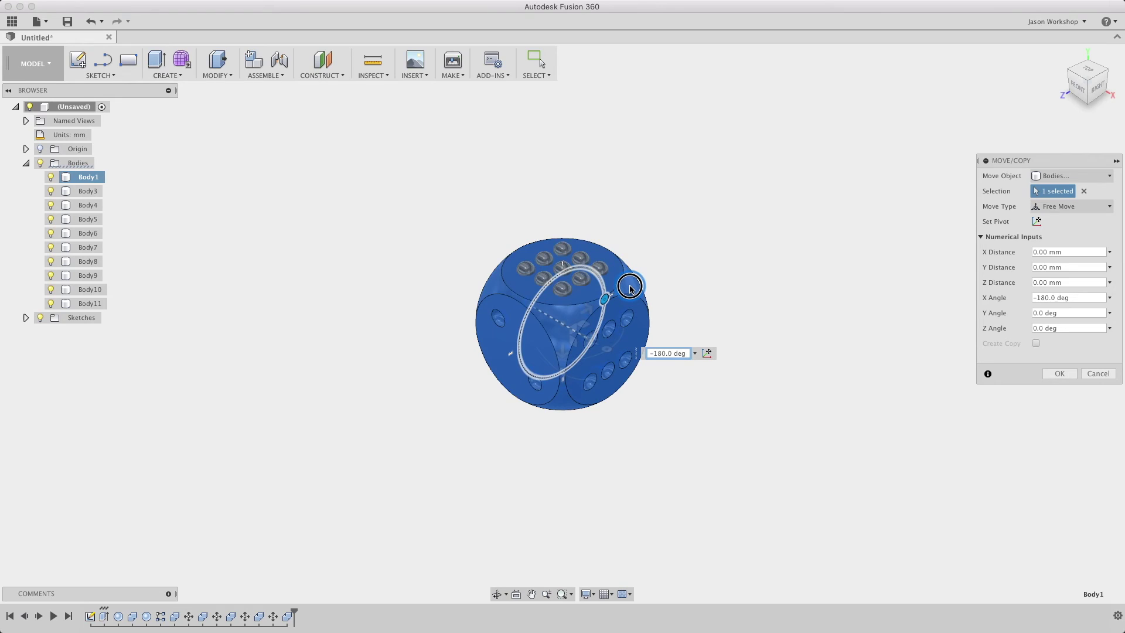
left_click_drag(630, 286, 624, 256)
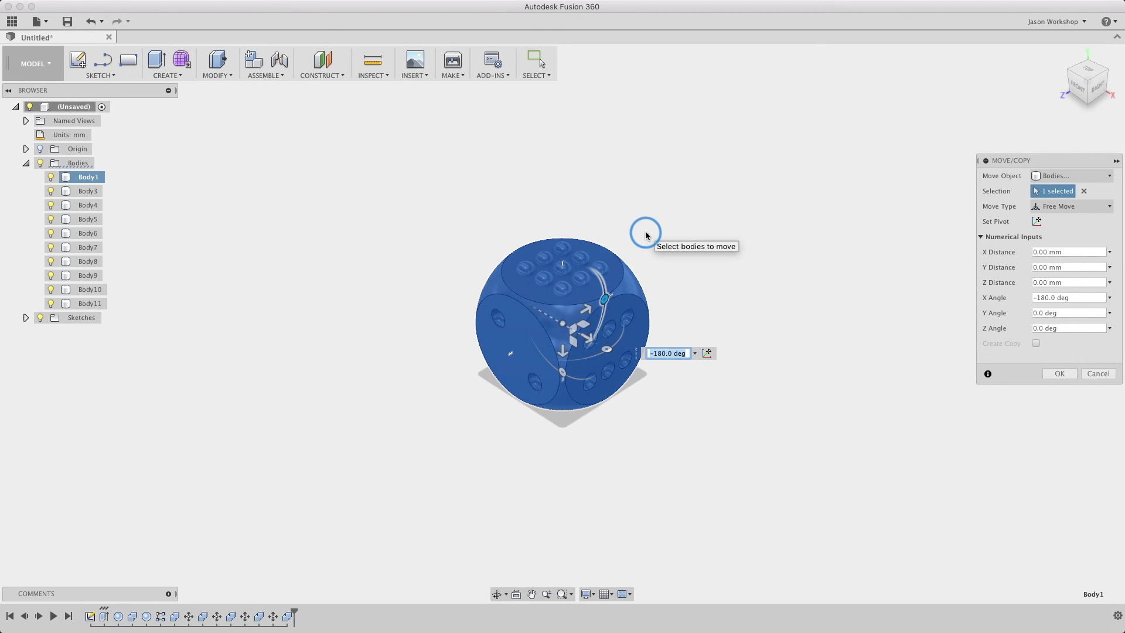
key("Return")
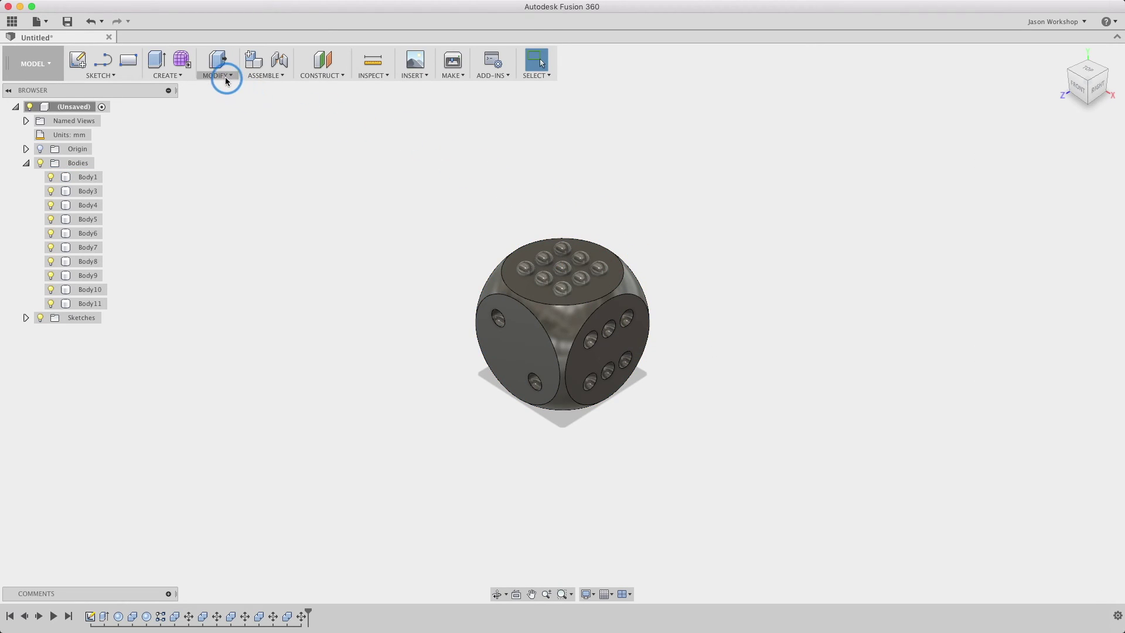
Step: Cut Body3, Body4 and Body11 into Body1 as a three-pip line, keeping tools
left_click(222, 76)
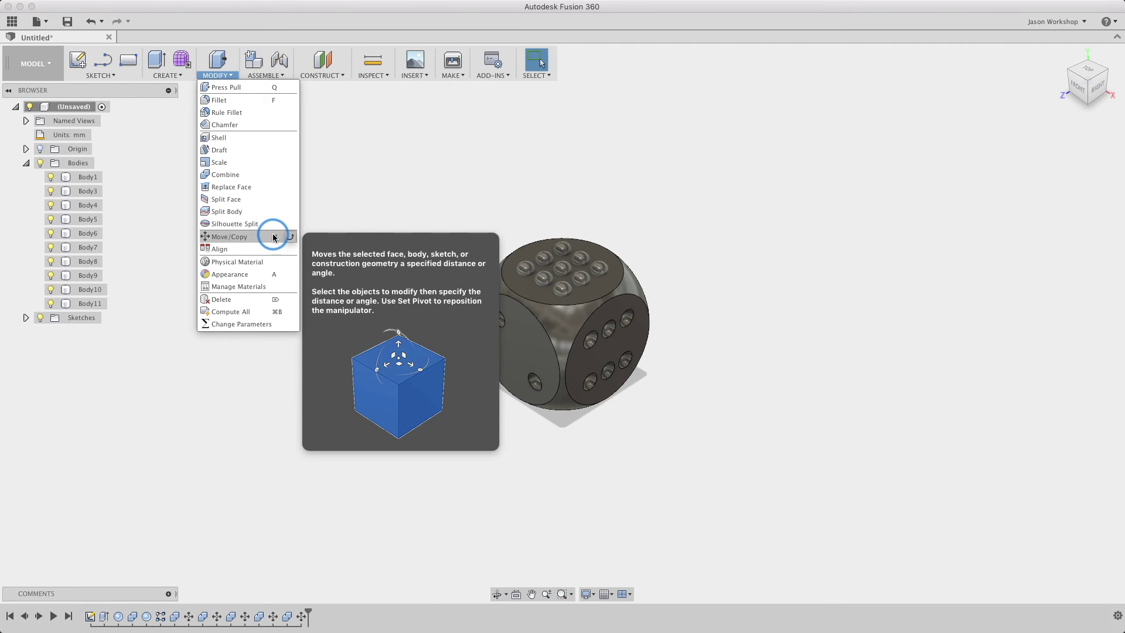
left_click(260, 174)
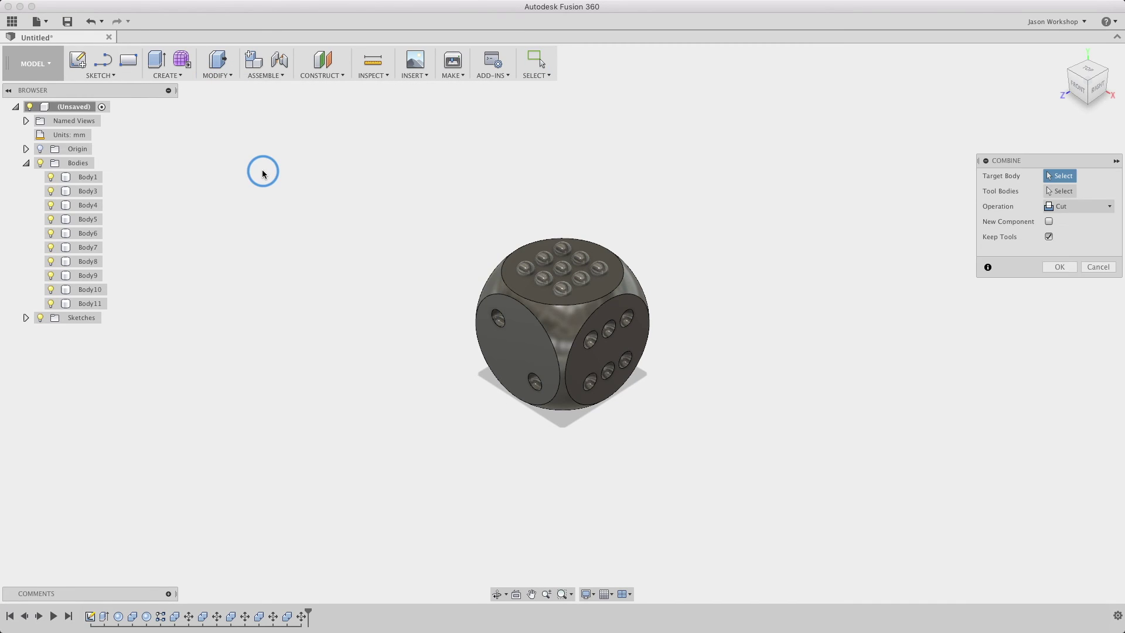
left_click(495, 279)
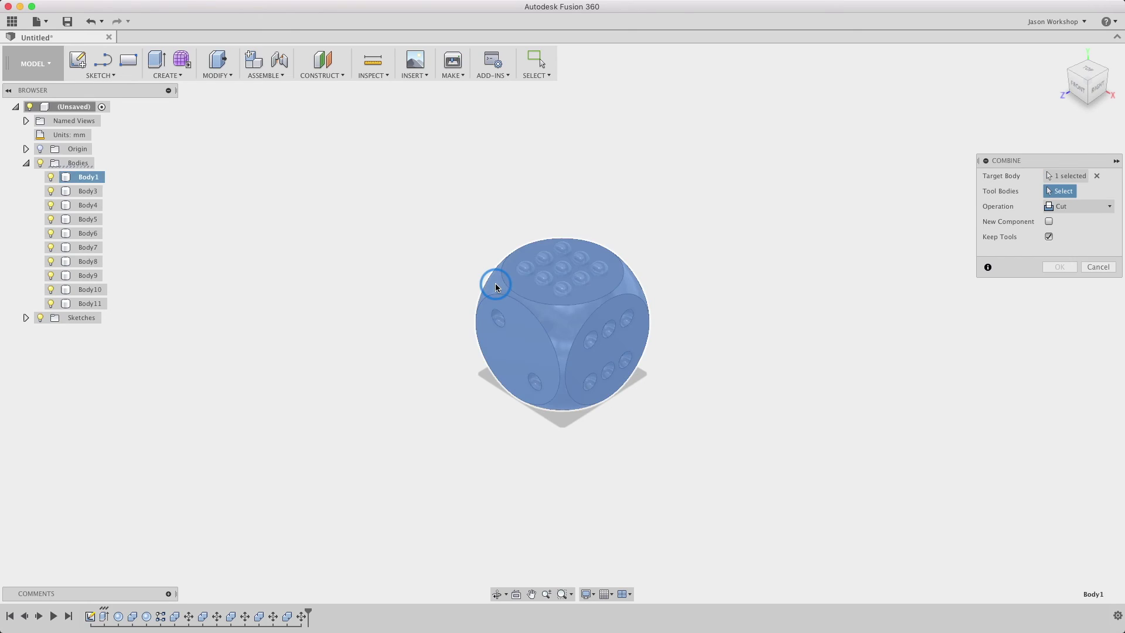
left_click(562, 260)
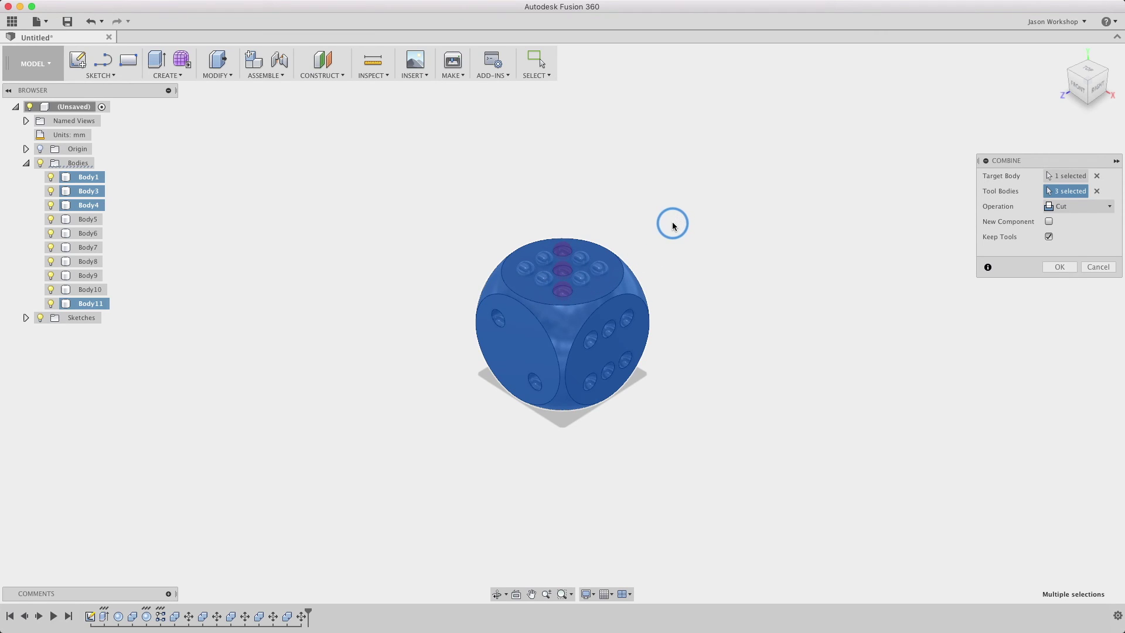
key("Return")
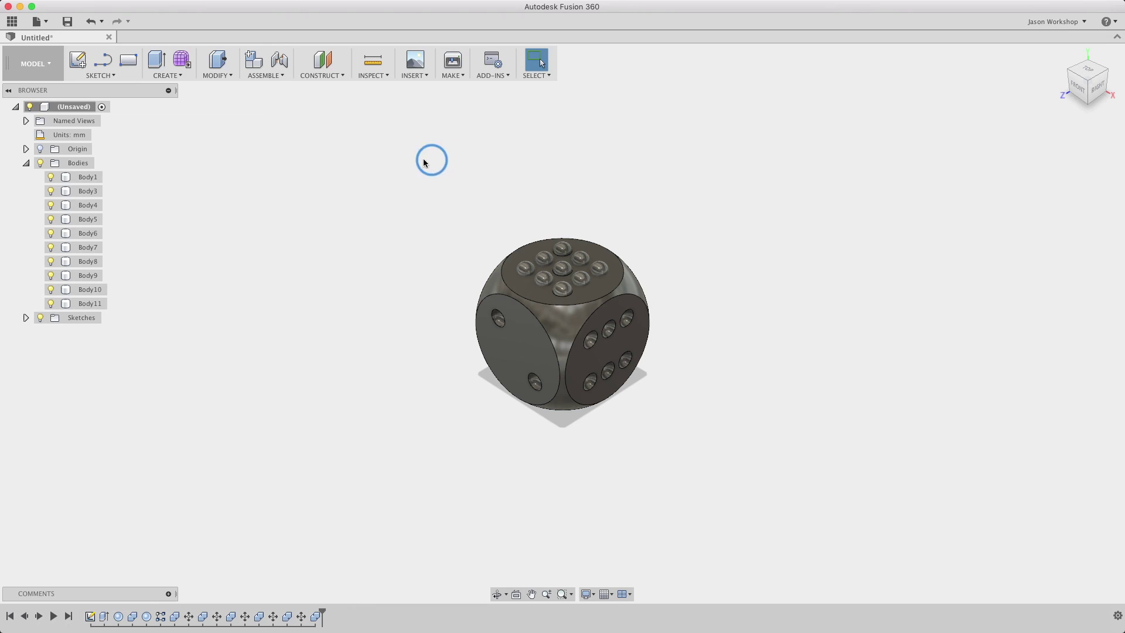
Step: Remove pip bodies Body3 through Body11 and fit the view to the die
left_click(96, 192)
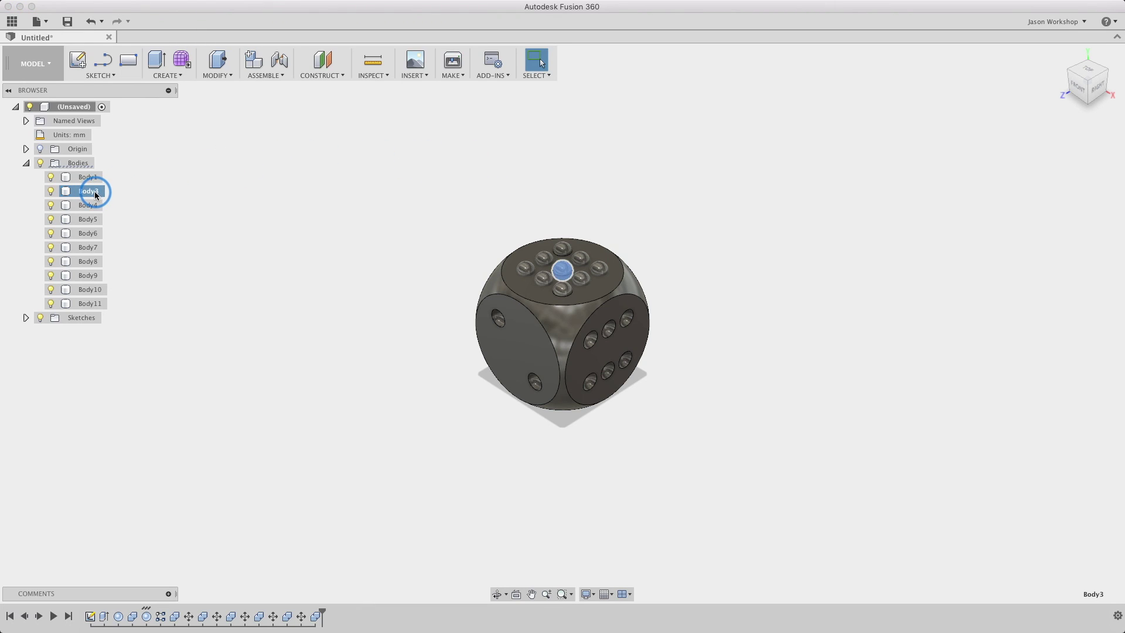
left_click(93, 303, "shift")
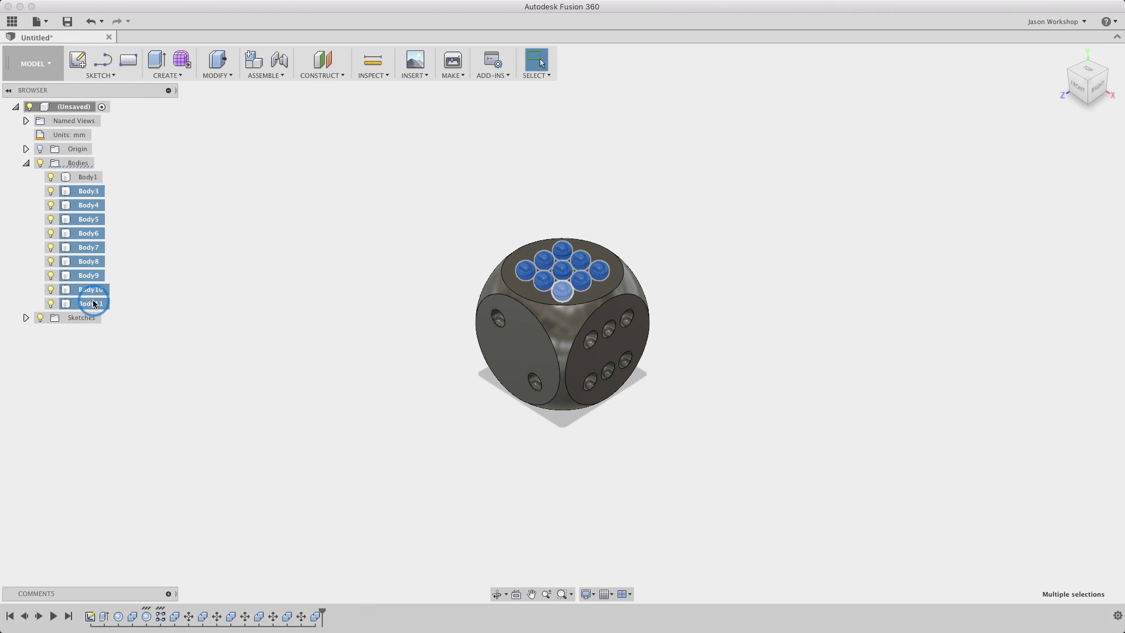
right_click(99, 219)
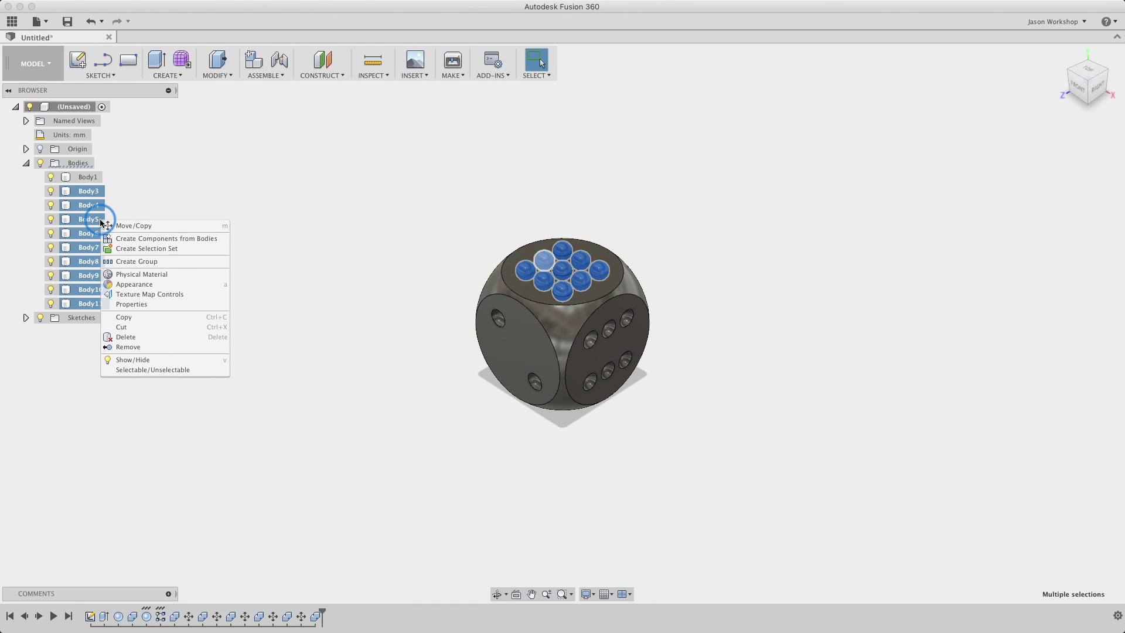
left_click(126, 347)
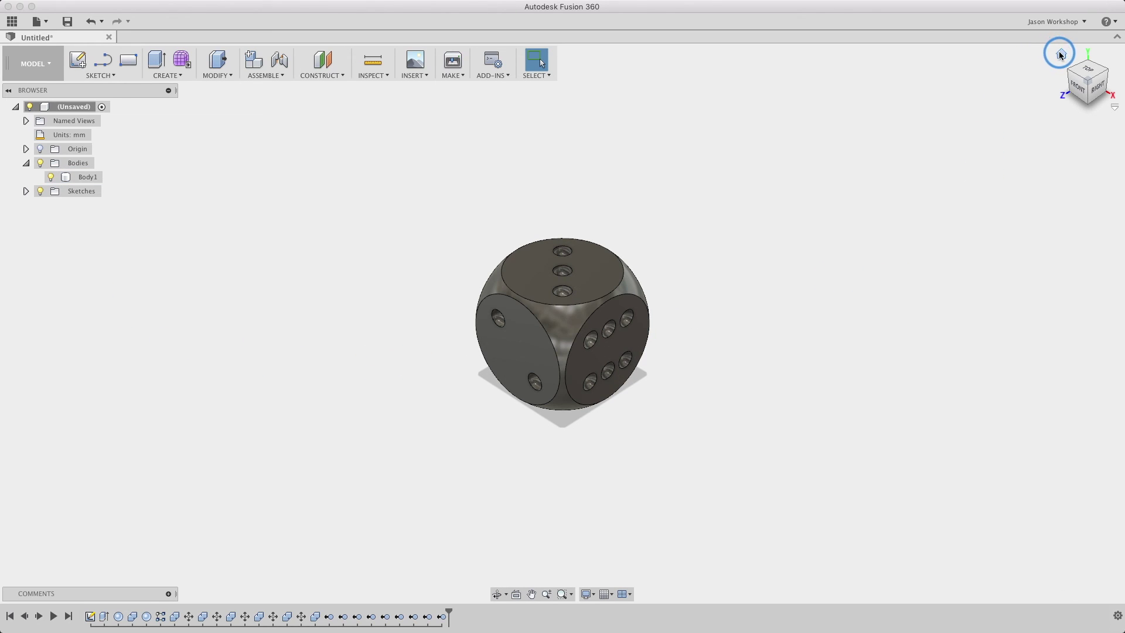
key("F6")
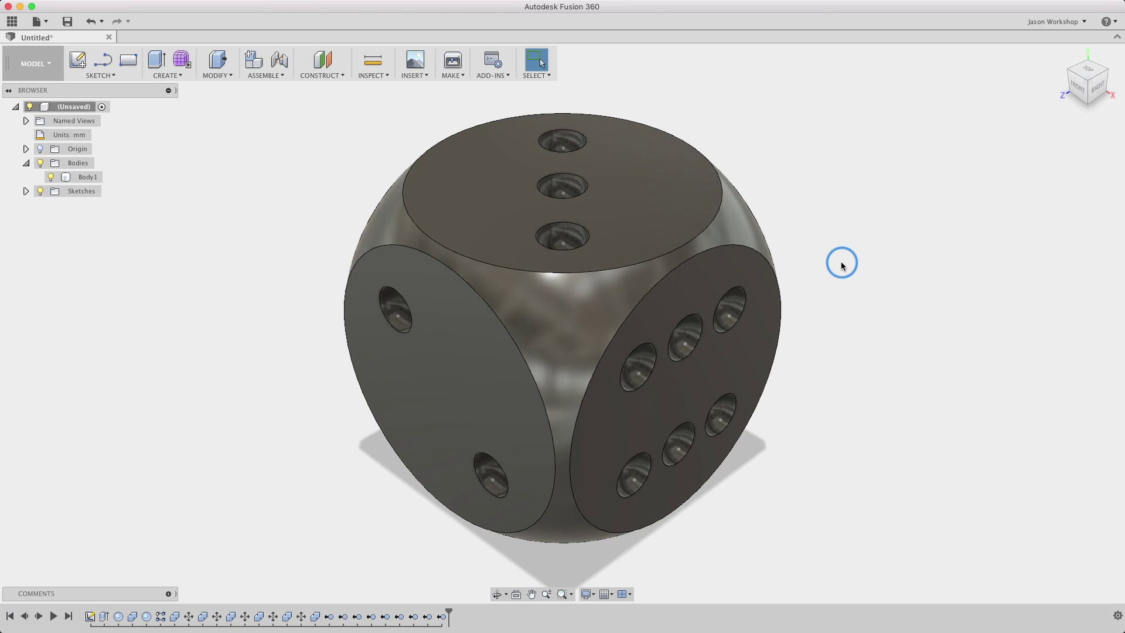